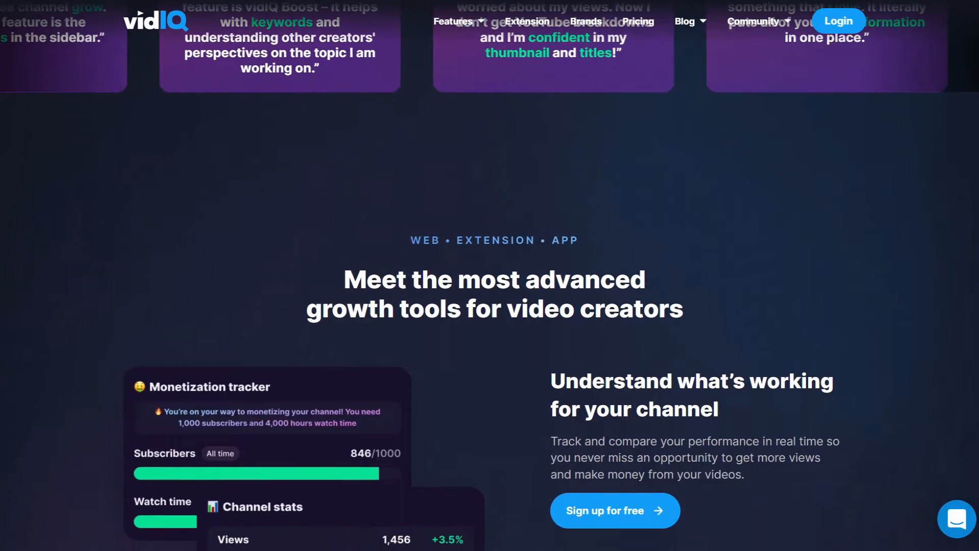
Step: Look through the vidIQ home page from the growth tools section to the keyword search preview under "Boost your YouTube views"
{"action": "scroll", "coordinate": [489, 275], "scroll_direction": "down", "scroll_amount": 3}
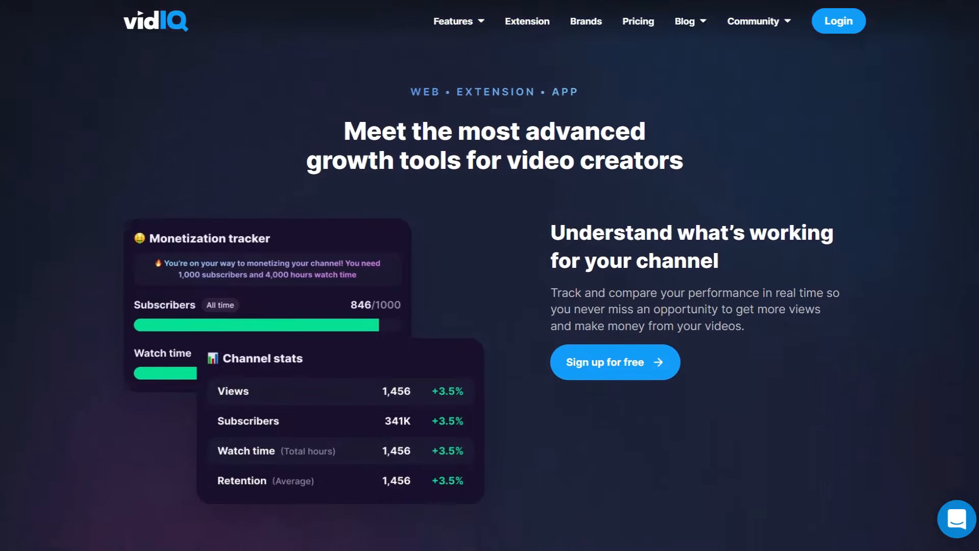
{"action": "scroll", "coordinate": [490, 276], "scroll_direction": "down", "scroll_amount": 3}
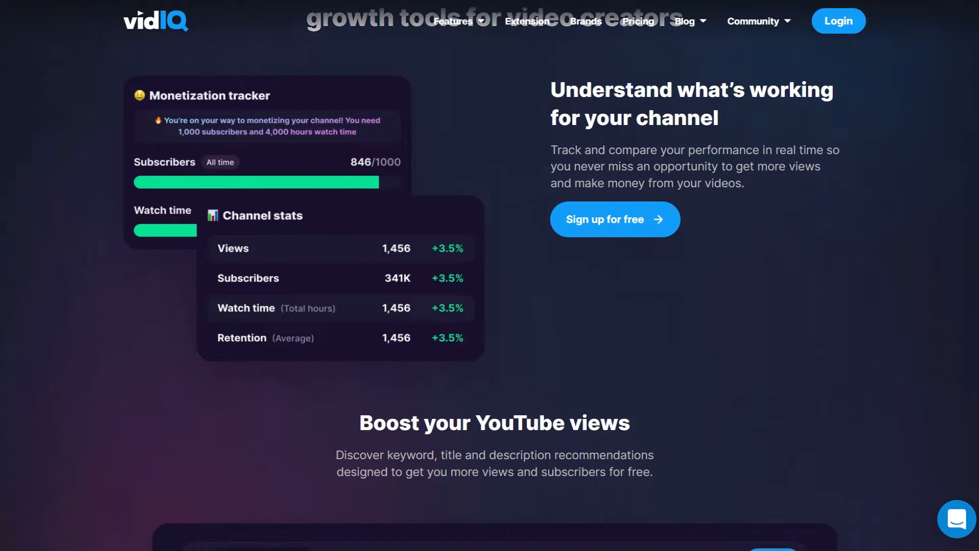
{"action": "scroll", "coordinate": [490, 275], "scroll_direction": "down", "scroll_amount": 3}
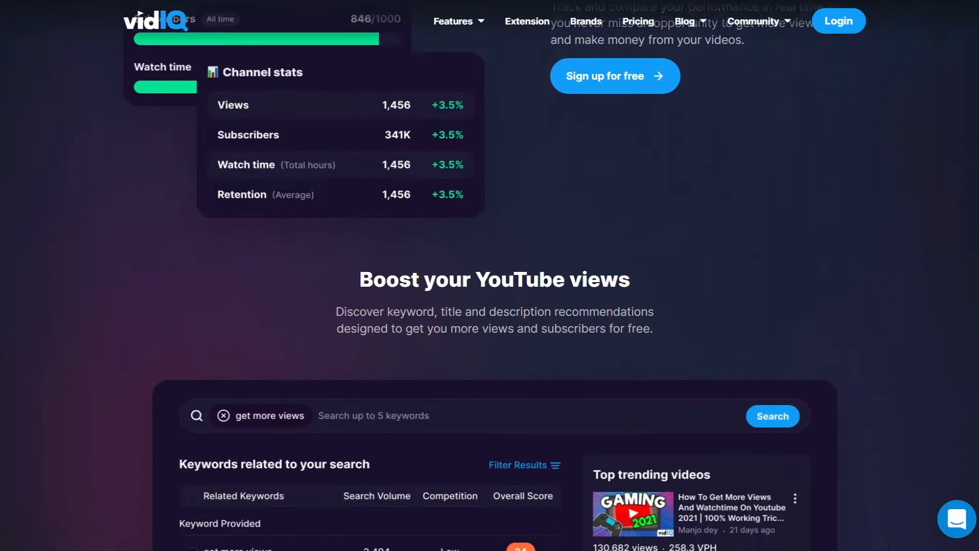
{"action": "scroll", "coordinate": [489, 276], "scroll_direction": "down", "scroll_amount": 2}
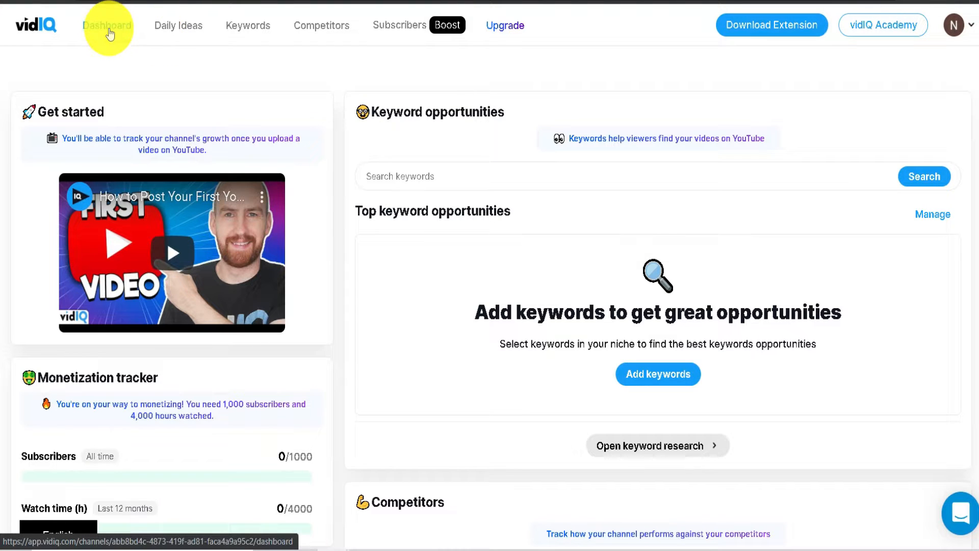
Step: Visit the Daily Ideas, Keywords and Competitors pages in turn and return to the Dashboard
{"action": "left_click", "coordinate": [176, 31]}
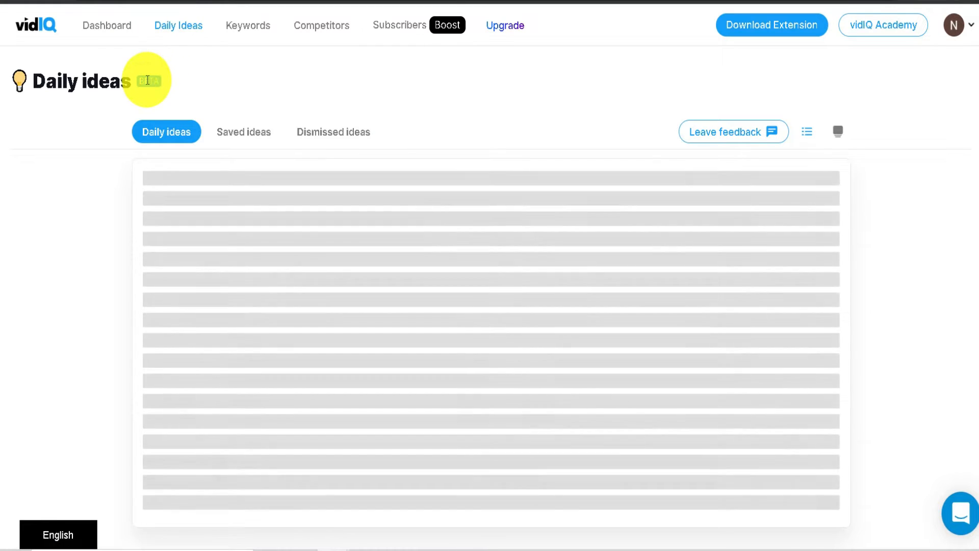
{"action": "left_click", "coordinate": [245, 32]}
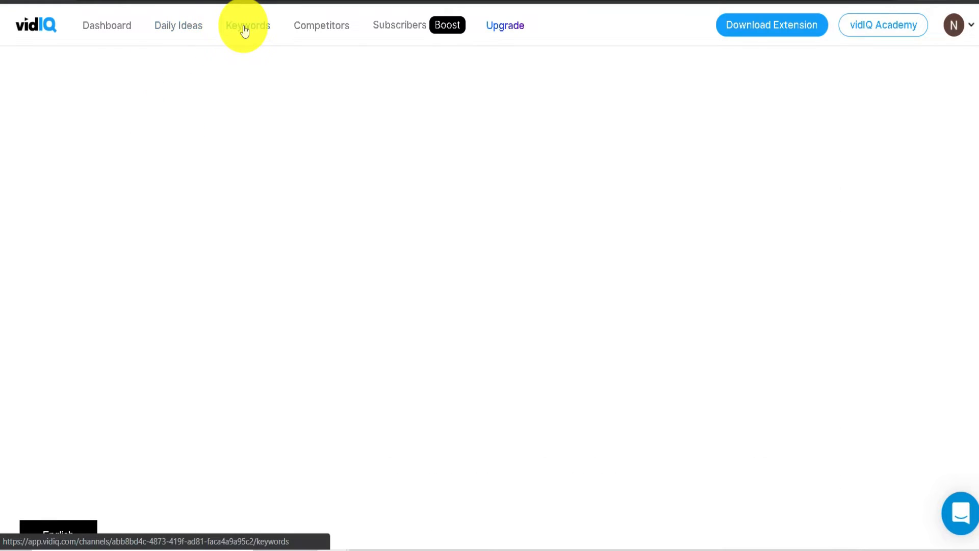
{"action": "left_click", "coordinate": [321, 32]}
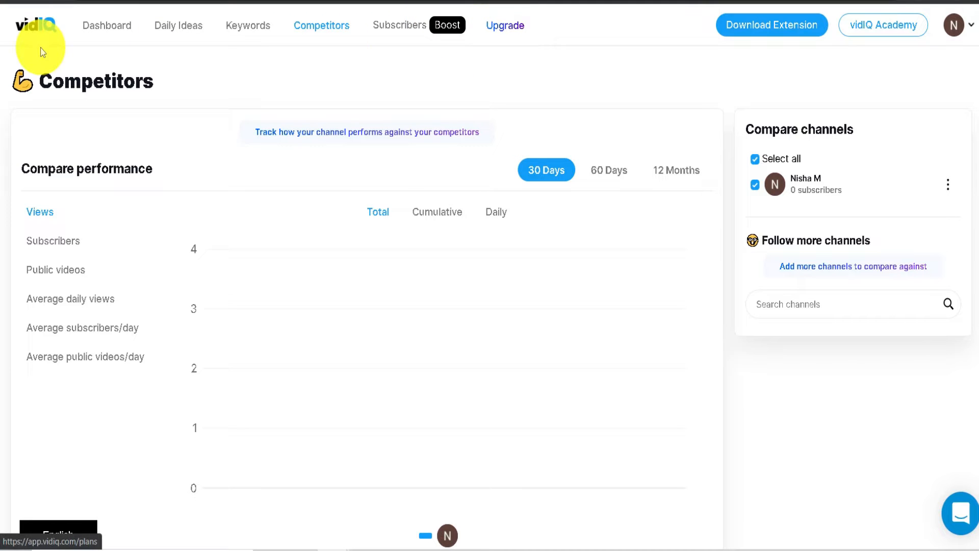
{"action": "left_click", "coordinate": [110, 25]}
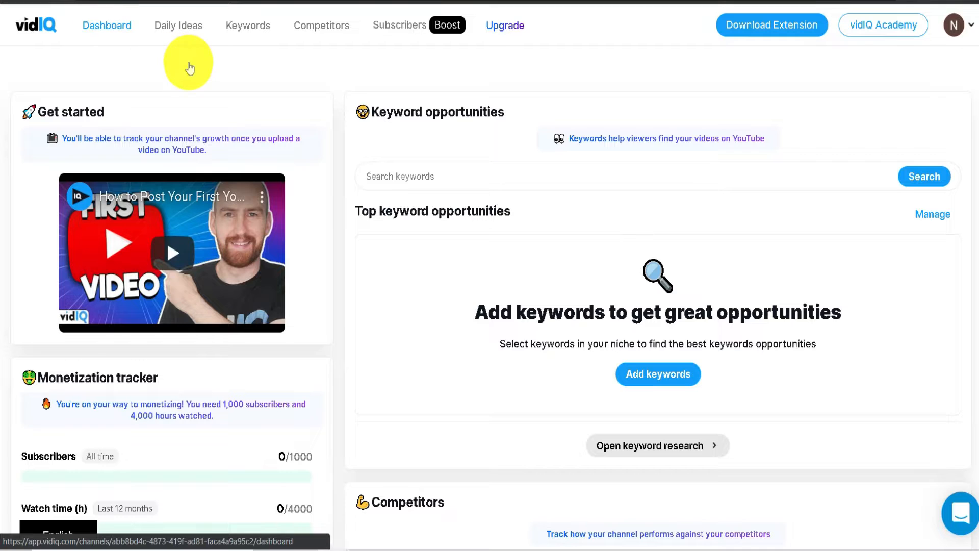
Step: Examine the dashboard's keyword opportunities, monetization tracker, subscribers overview and competitor performance sections
{"action": "scroll", "coordinate": [188, 67], "scroll_direction": "down", "scroll_amount": 2}
{"action": "scroll", "coordinate": [62, 109], "scroll_direction": "up", "scroll_amount": 2}
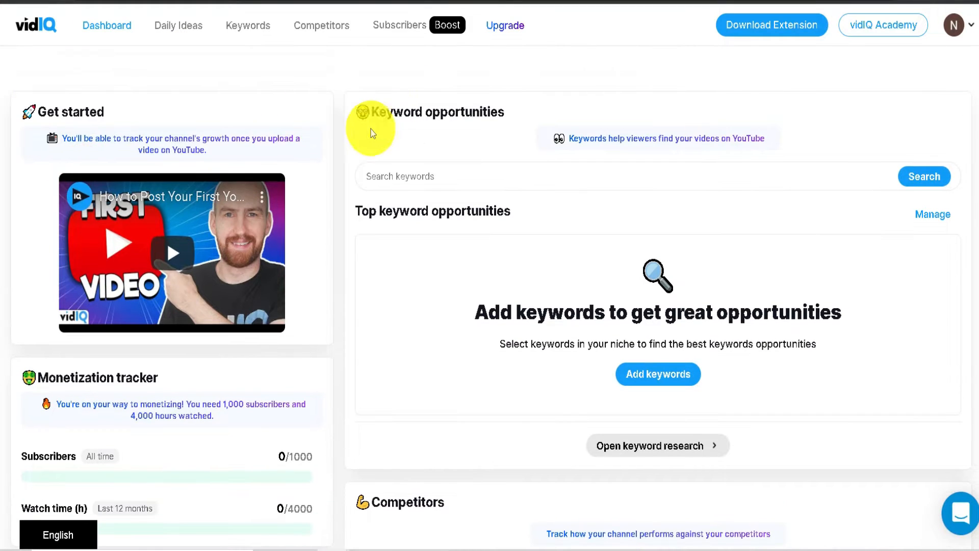
{"action": "scroll", "coordinate": [10, 240], "scroll_direction": "down", "scroll_amount": 4}
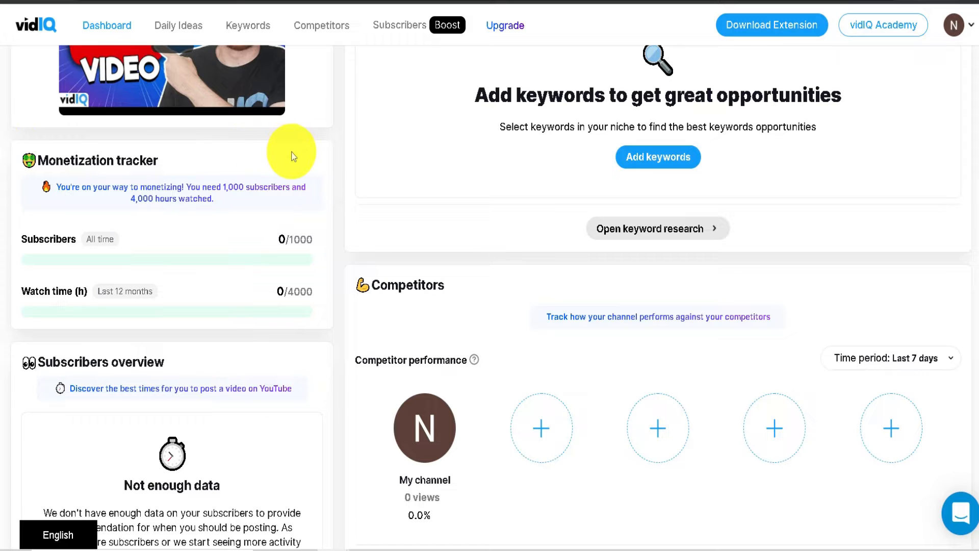
{"action": "scroll", "coordinate": [295, 280], "scroll_direction": "down", "scroll_amount": 4}
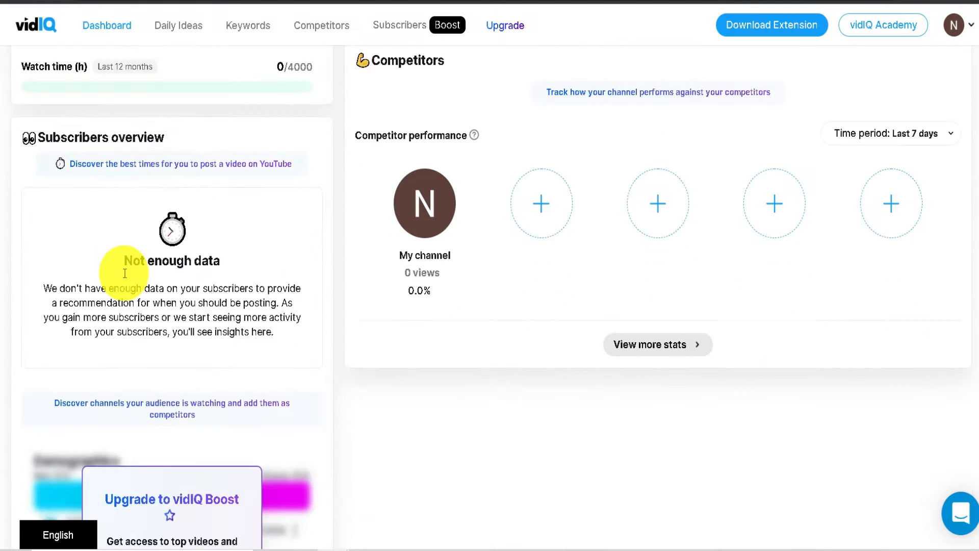
{"action": "scroll", "coordinate": [37, 135], "scroll_direction": "down", "scroll_amount": 1}
{"action": "scroll", "coordinate": [237, 213], "scroll_direction": "up", "scroll_amount": 1}
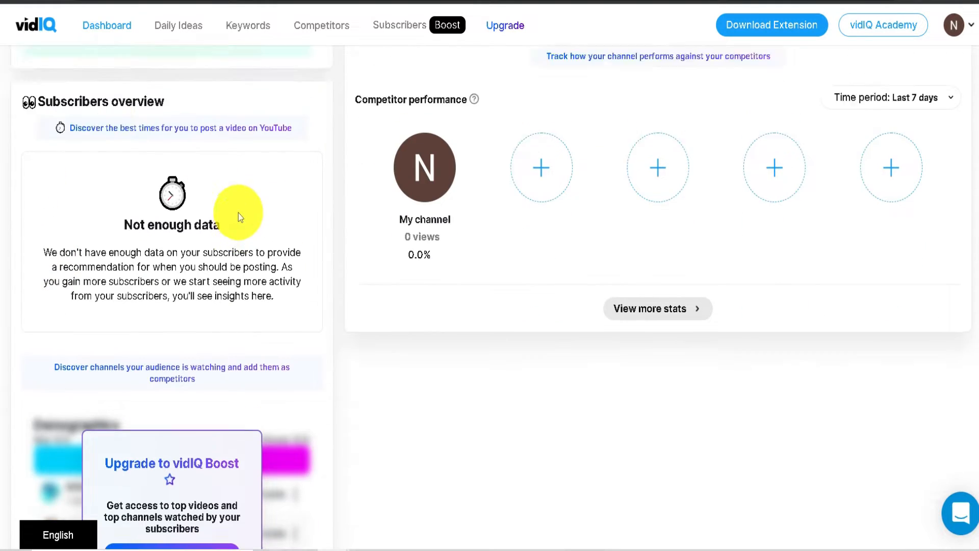
{"action": "scroll", "coordinate": [237, 213], "scroll_direction": "up", "scroll_amount": 4}
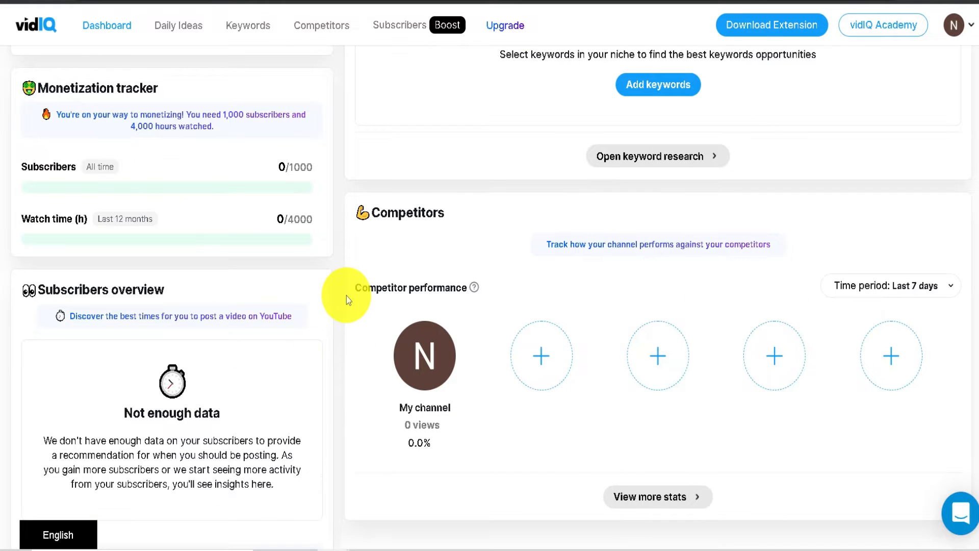
{"action": "scroll", "coordinate": [346, 298], "scroll_direction": "up", "scroll_amount": 6}
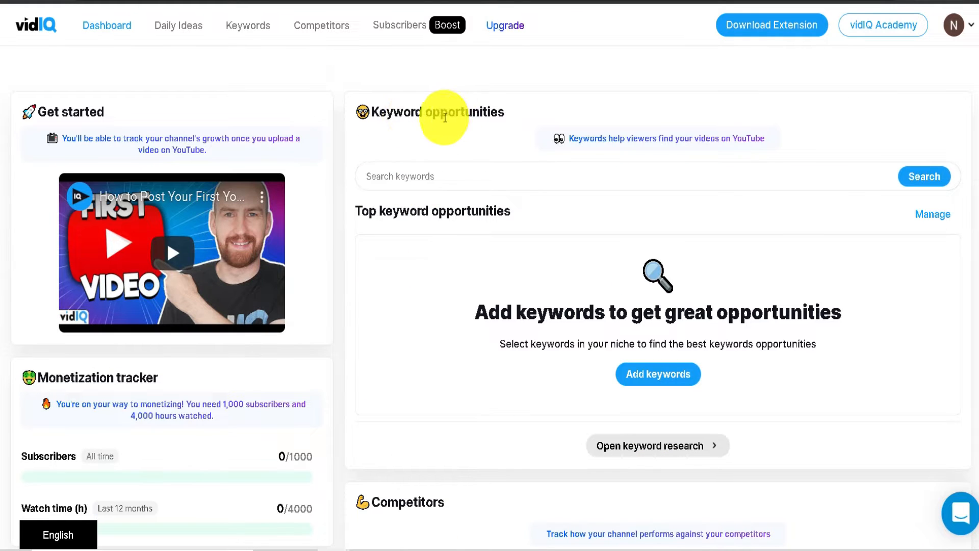
Step: Search the dashboard's keyword opportunities for "make money online"
{"action": "left_click", "coordinate": [406, 182]}
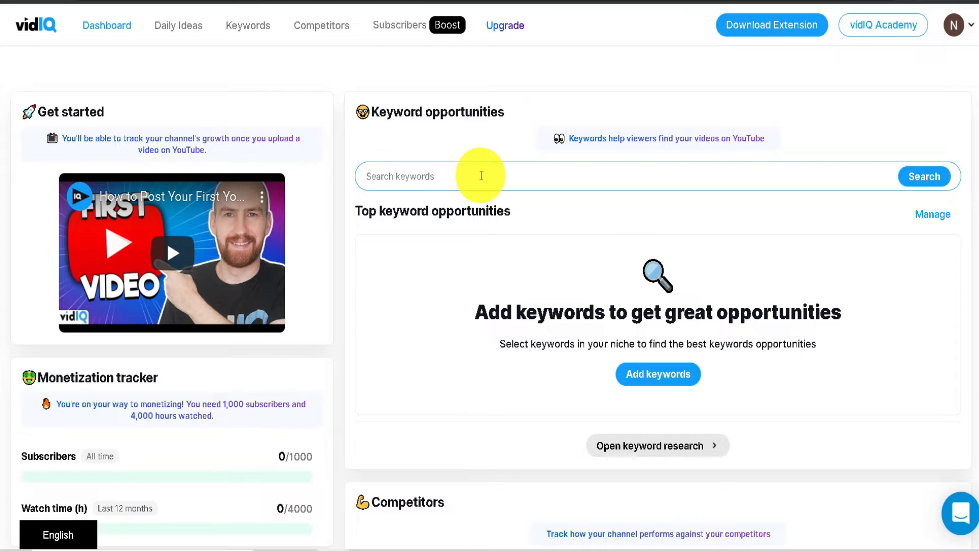
{"action": "scroll", "coordinate": [481, 175], "scroll_direction": "down", "scroll_amount": 6}
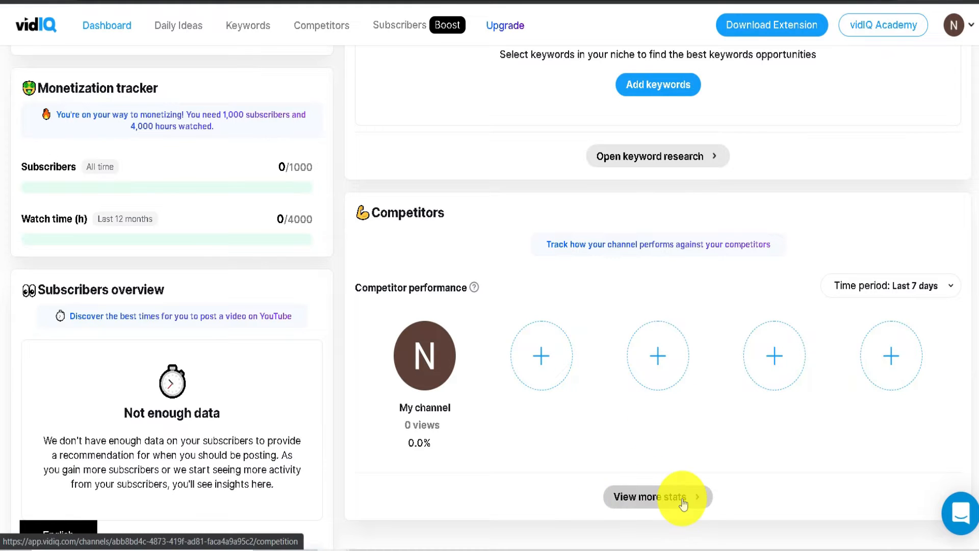
{"action": "scroll", "coordinate": [683, 502], "scroll_direction": "up", "scroll_amount": 1}
{"action": "scroll", "coordinate": [683, 502], "scroll_direction": "up", "scroll_amount": 5}
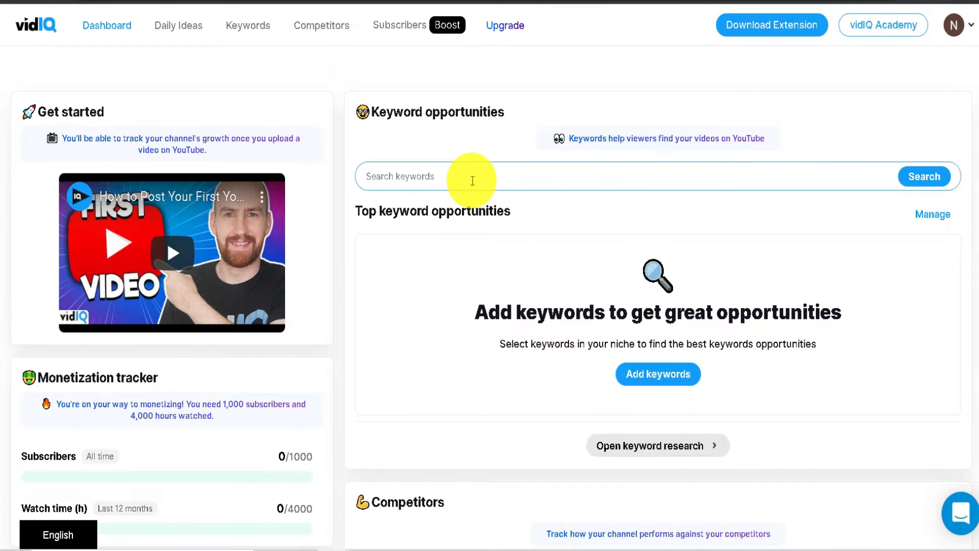
{"action": "type", "text": "make money online"}
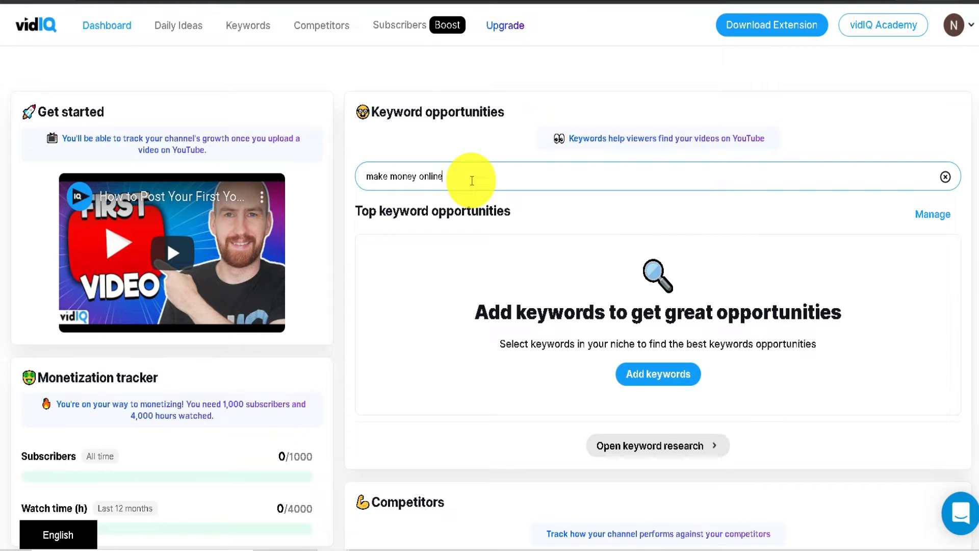
{"action": "key", "text": "Return"}
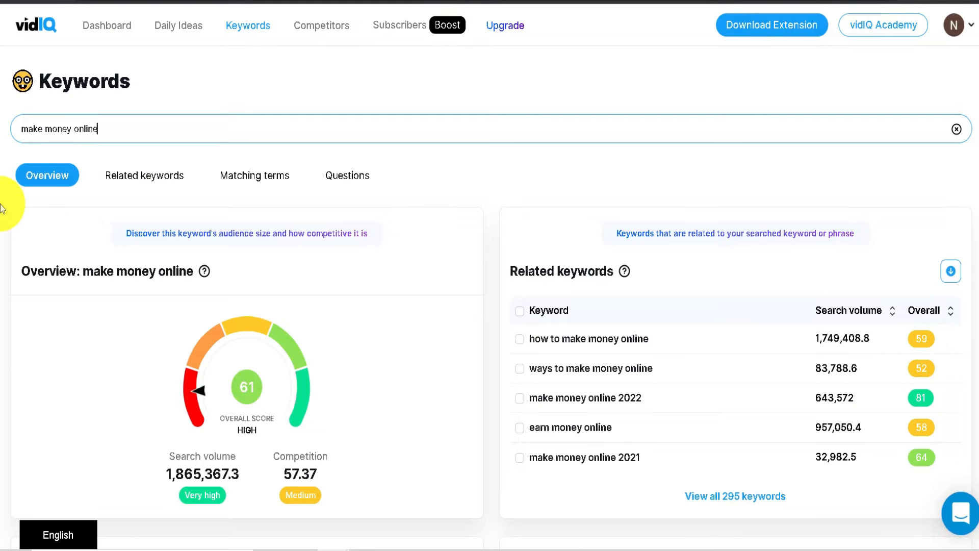
Step: Examine the keyword overview's search volume and competition, related keywords, matching terms, questions and top trending videos
{"action": "scroll", "coordinate": [22, 203], "scroll_direction": "down", "scroll_amount": 1}
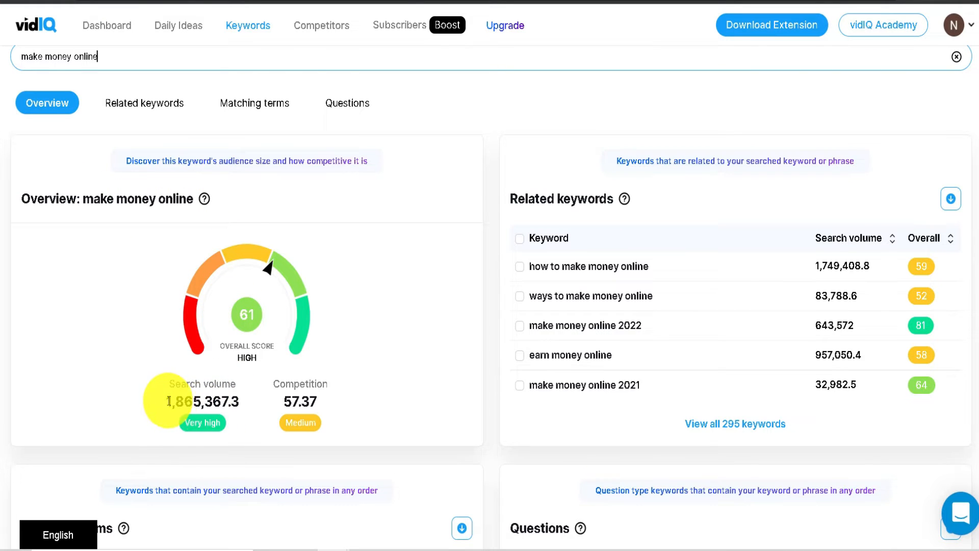
{"action": "left_click_drag", "start_coordinate": [168, 402], "coordinate": [248, 403]}
{"action": "left_click", "coordinate": [283, 400]}
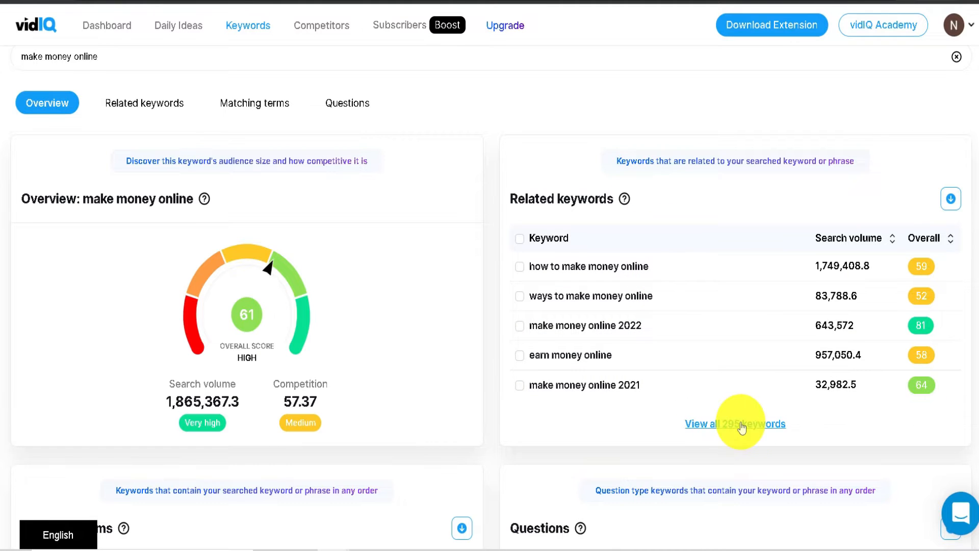
{"action": "scroll", "coordinate": [690, 284], "scroll_direction": "down", "scroll_amount": 6}
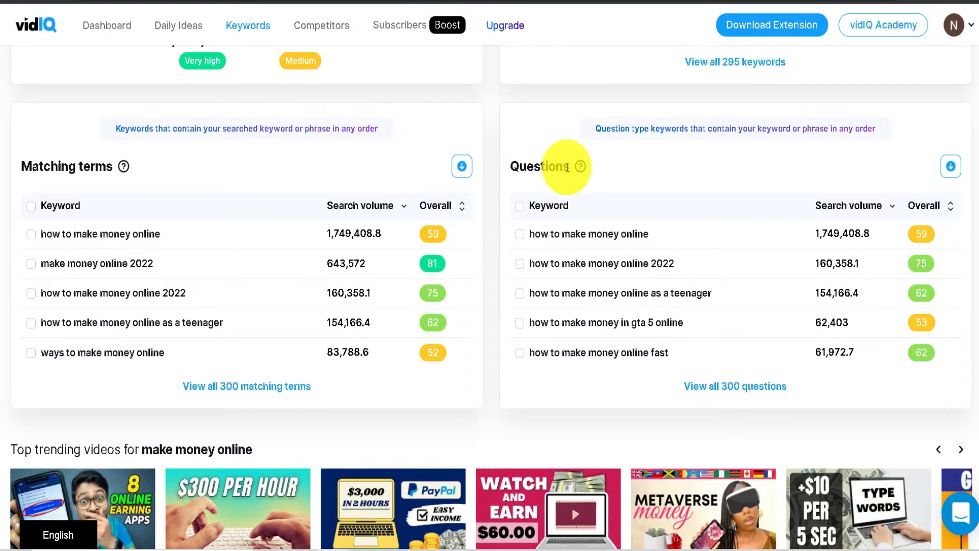
{"action": "scroll", "coordinate": [558, 164], "scroll_direction": "down", "scroll_amount": 3}
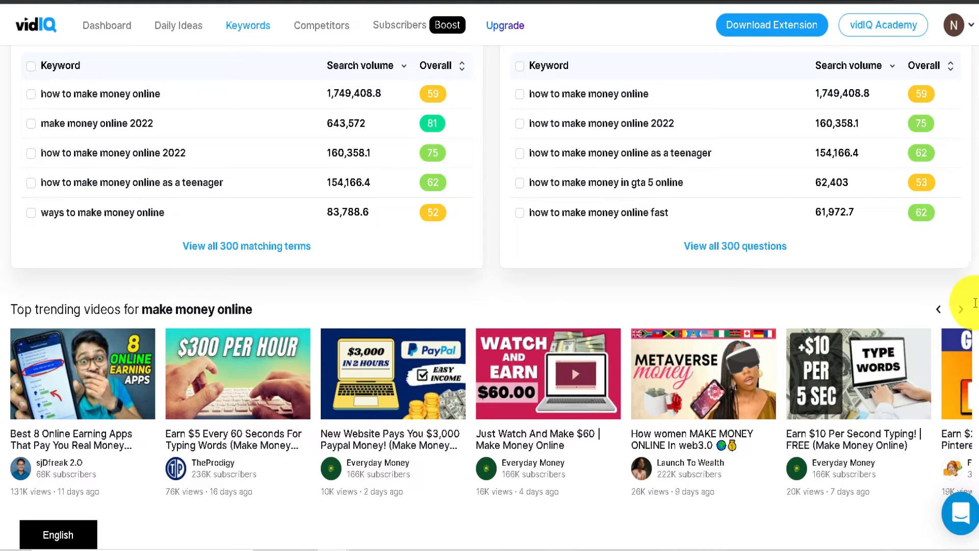
{"action": "left_click", "coordinate": [960, 313]}
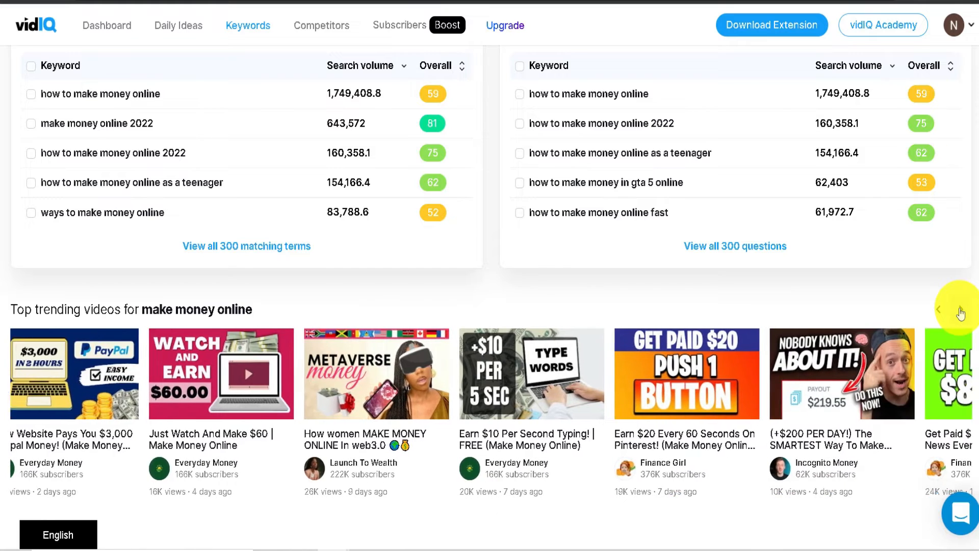
{"action": "left_click", "coordinate": [961, 312]}
{"action": "scroll", "coordinate": [956, 310], "scroll_direction": "up", "scroll_amount": 10}
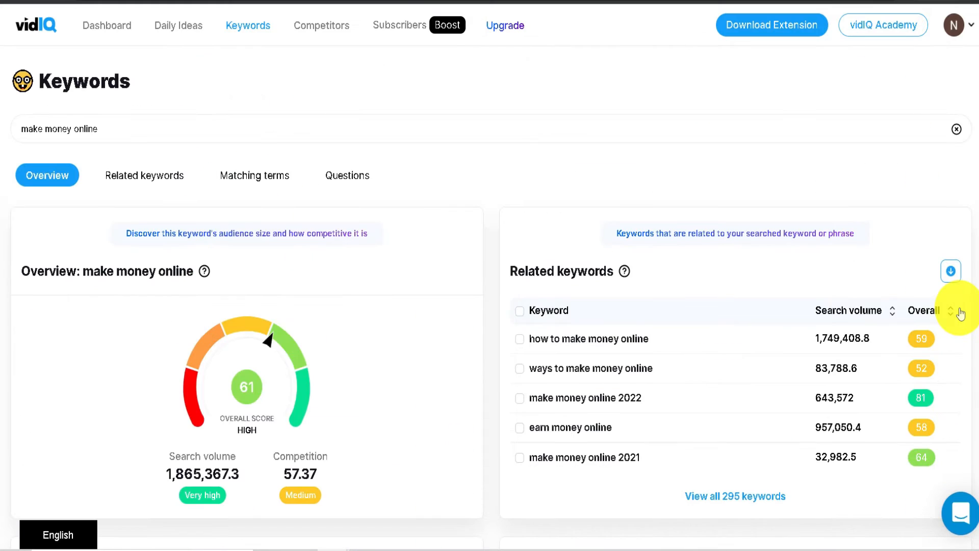
Step: Open the full related keywords list and sort it by Overall score from highest to lowest
{"action": "left_click", "coordinate": [134, 179]}
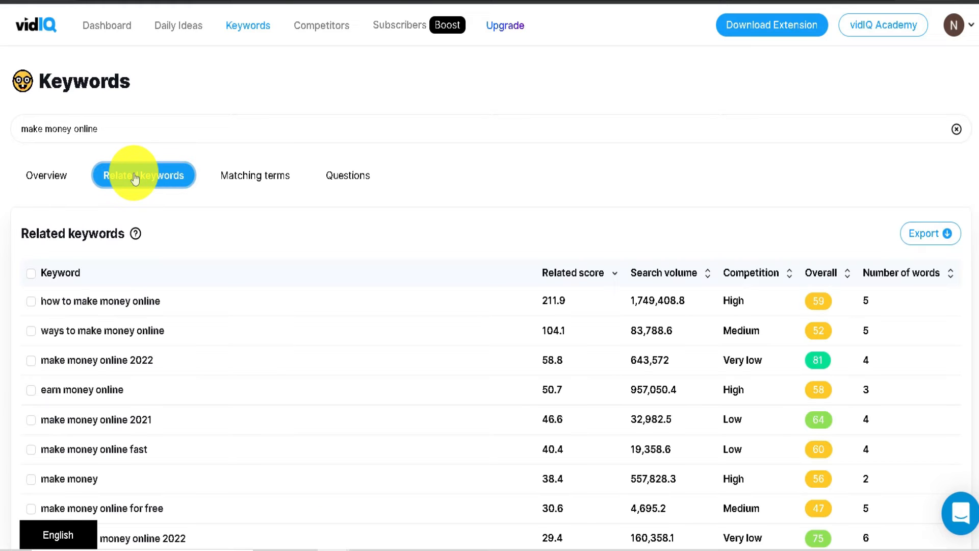
{"action": "scroll", "coordinate": [614, 247], "scroll_direction": "down", "scroll_amount": 2}
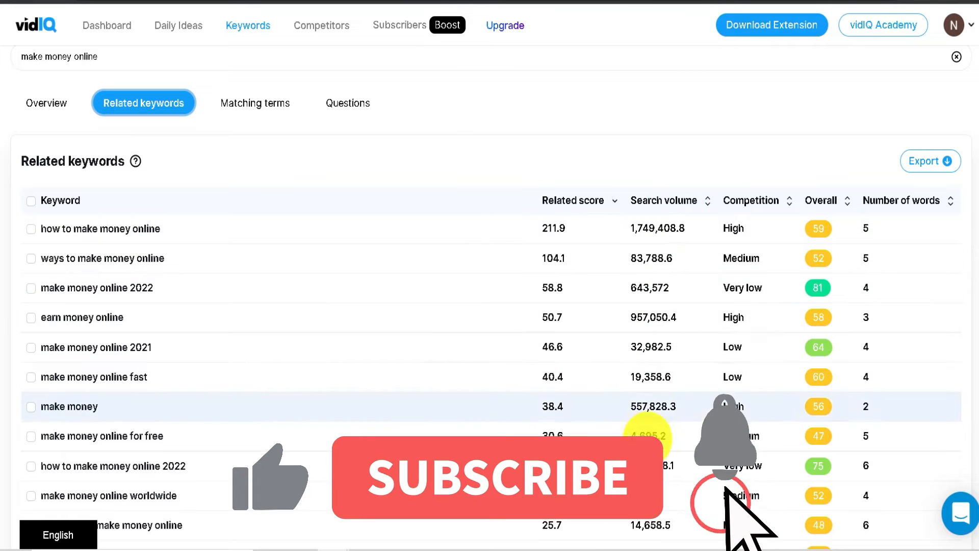
{"action": "mouse_move", "coordinate": [741, 199]}
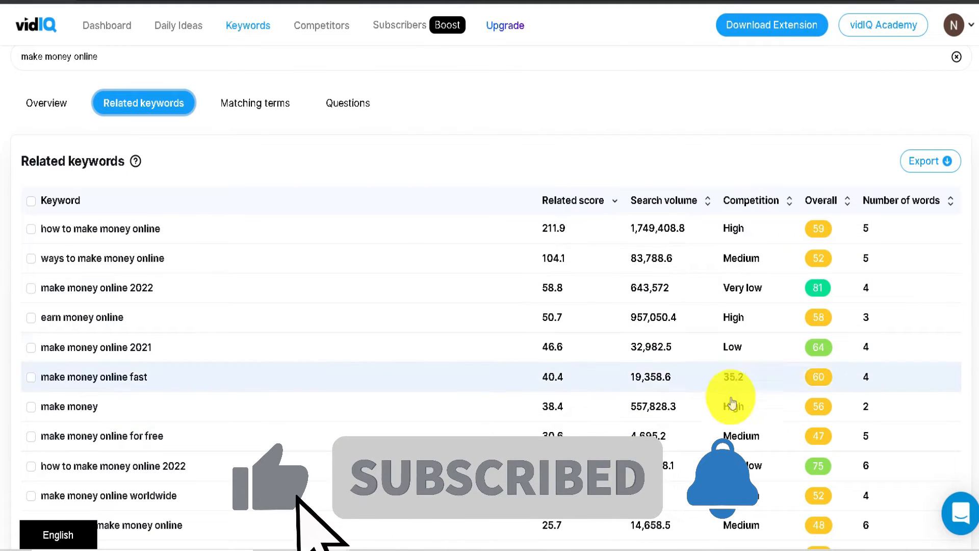
{"action": "mouse_move", "coordinate": [826, 212]}
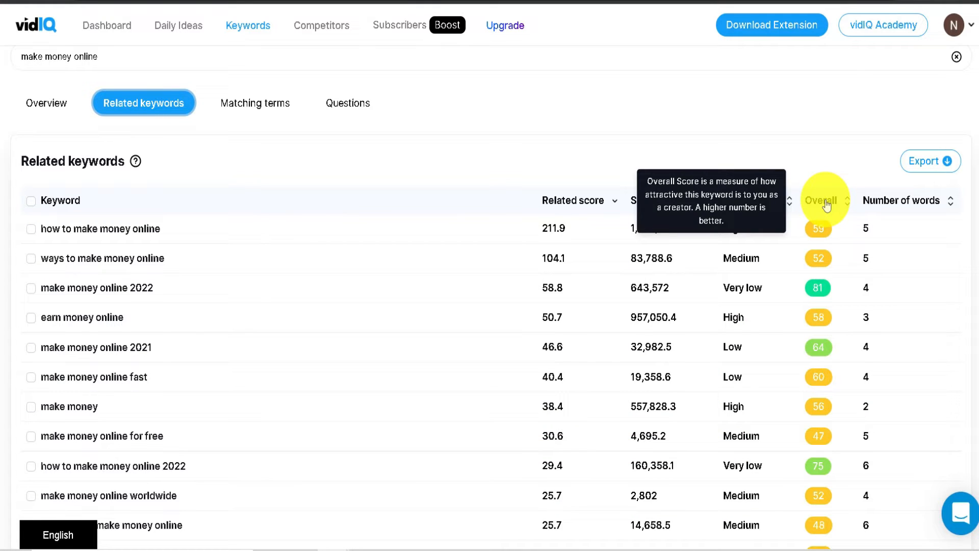
{"action": "left_click", "coordinate": [827, 205]}
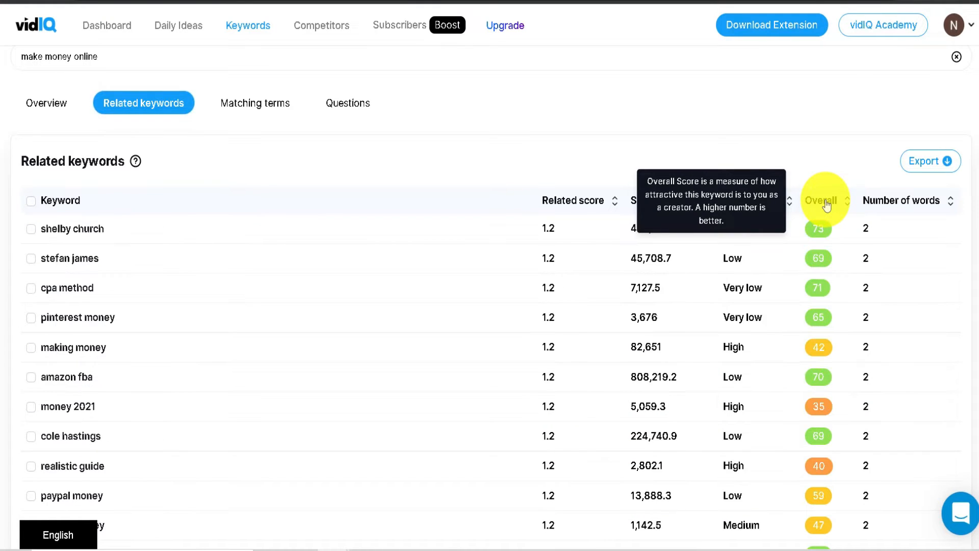
{"action": "left_click", "coordinate": [827, 205]}
{"action": "left_click", "coordinate": [826, 205]}
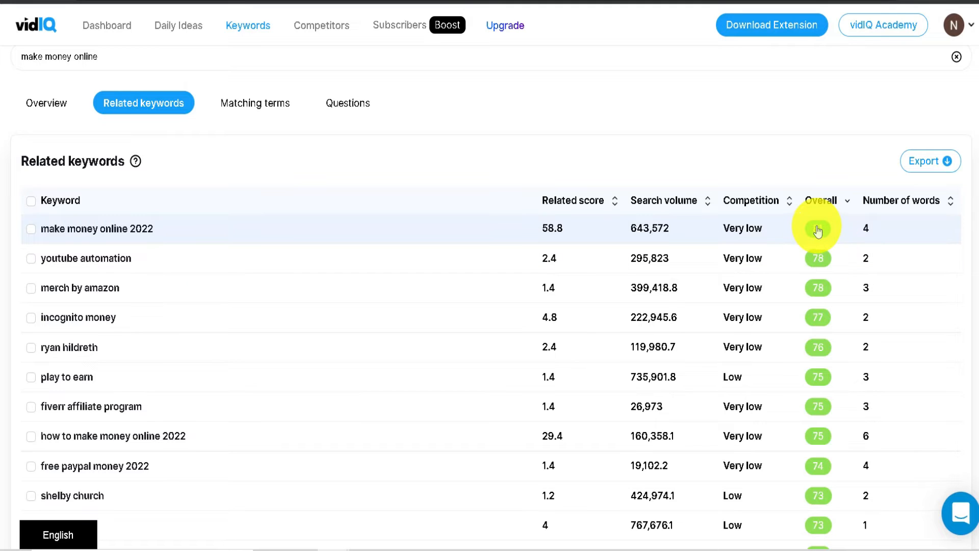
Step: Review the competition levels and overall scores of the related keywords down the sorted list
{"action": "mouse_move", "coordinate": [754, 239]}
{"action": "scroll", "coordinate": [820, 235], "scroll_direction": "down", "scroll_amount": 6}
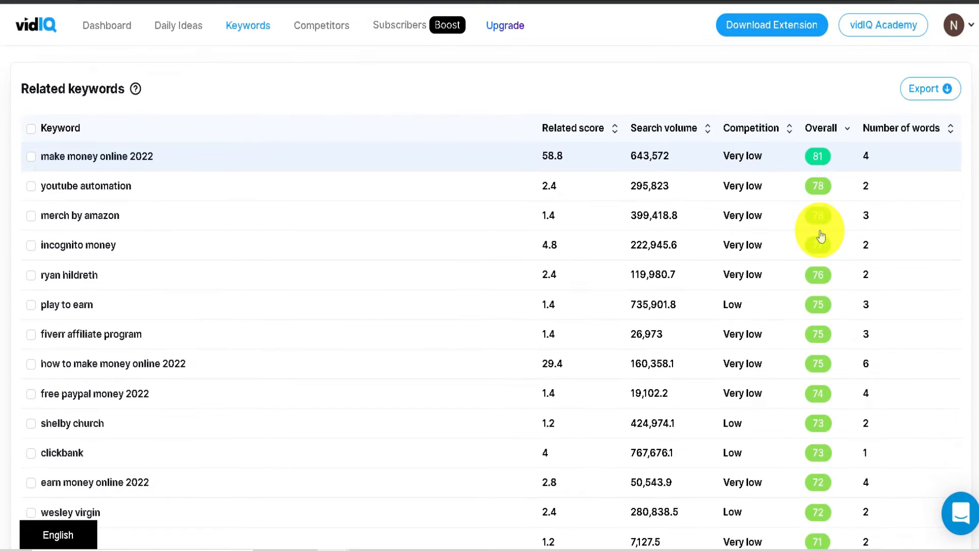
{"action": "scroll", "coordinate": [820, 235], "scroll_direction": "down", "scroll_amount": 5}
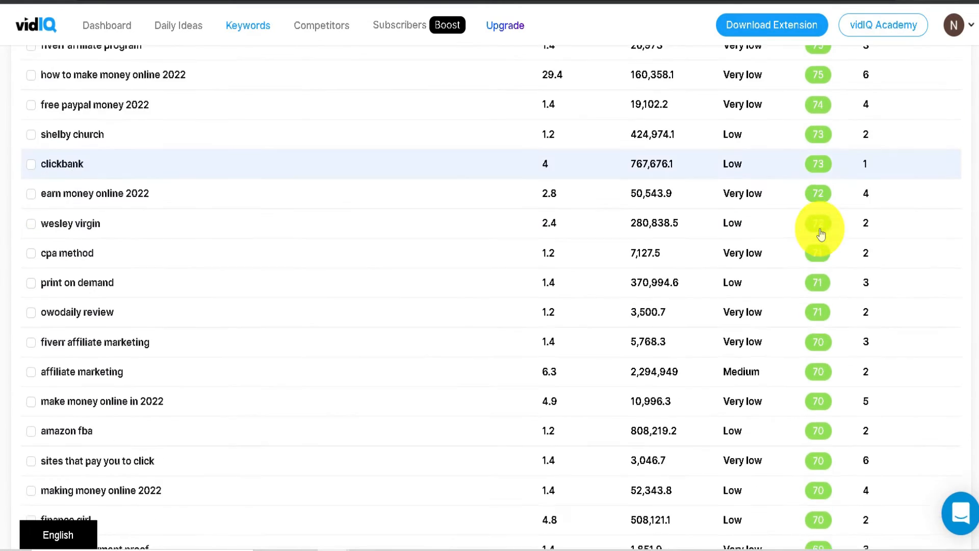
{"action": "scroll", "coordinate": [816, 244], "scroll_direction": "down", "scroll_amount": 3}
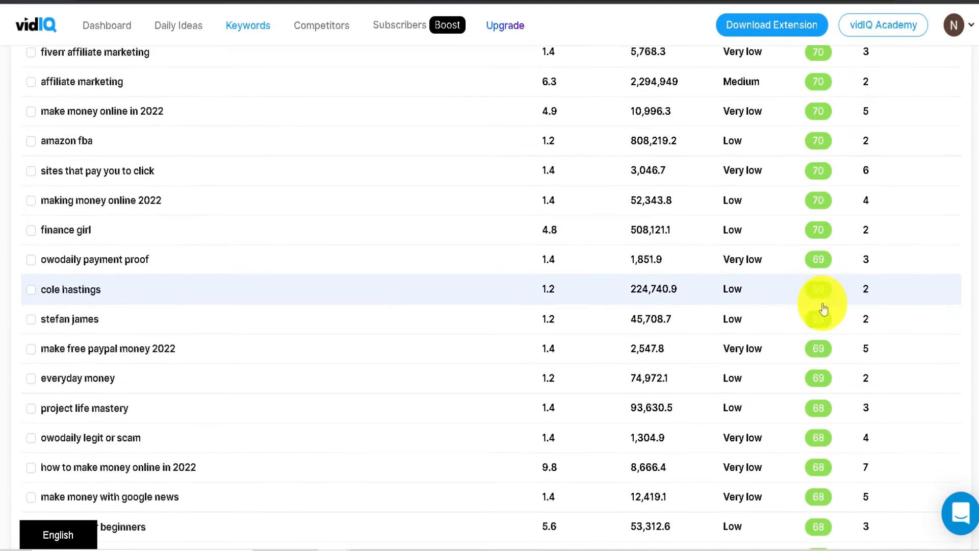
{"action": "scroll", "coordinate": [815, 339], "scroll_direction": "up", "scroll_amount": 15}
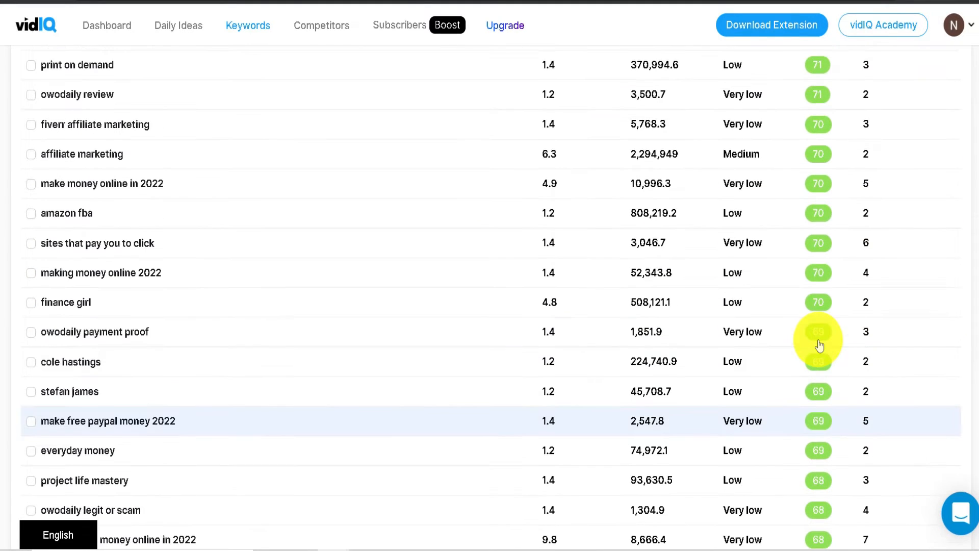
Step: Select the related keywords "make money online 2022", "how to make money online 2022" and "free paypal money 2022" for copying as tags
{"action": "scroll", "coordinate": [2, 275], "scroll_direction": "down", "scroll_amount": 2}
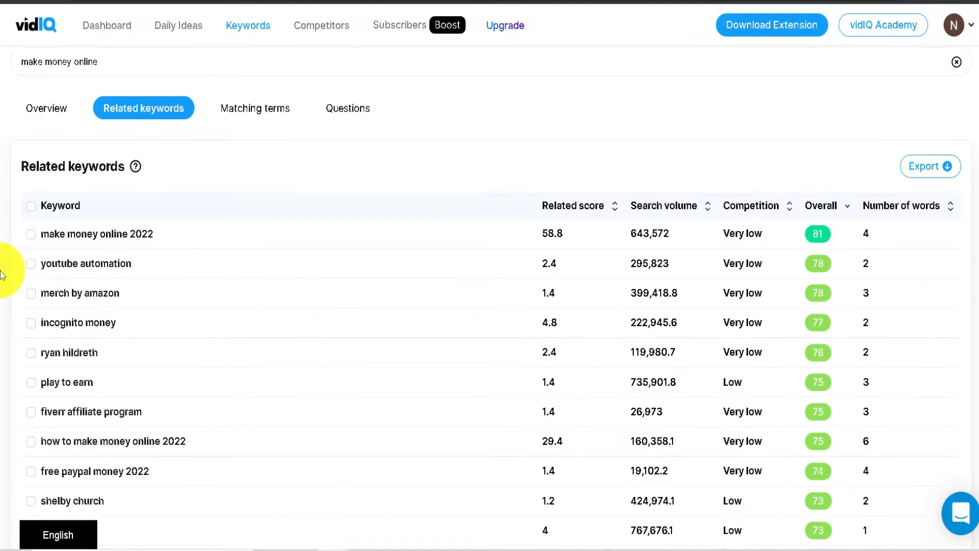
{"action": "left_click", "coordinate": [30, 233]}
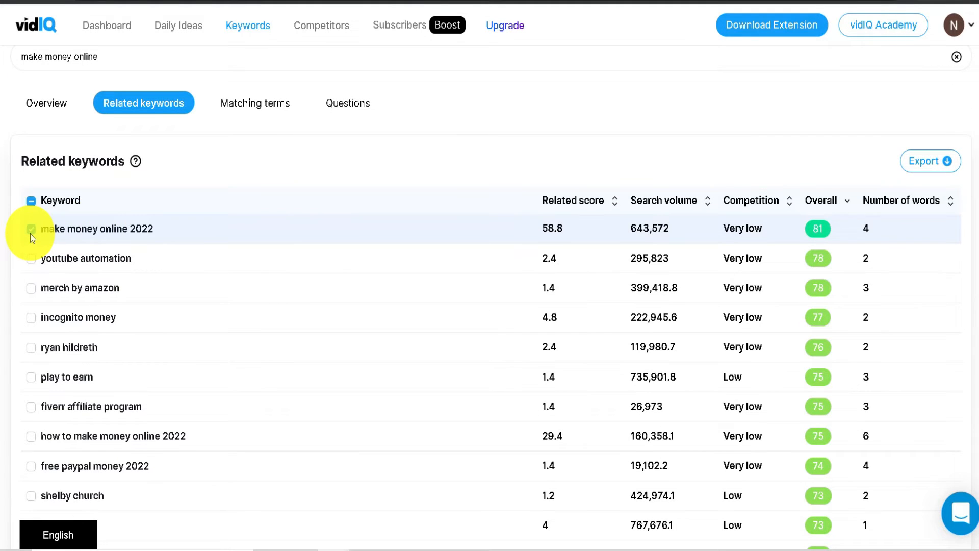
{"action": "scroll", "coordinate": [30, 233], "scroll_direction": "down", "scroll_amount": 2}
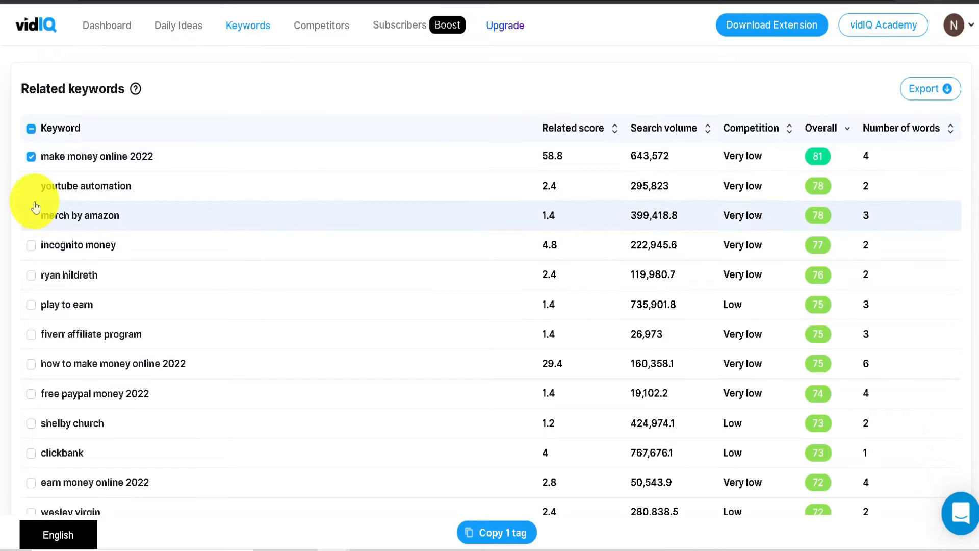
{"action": "scroll", "coordinate": [20, 250], "scroll_direction": "down", "scroll_amount": 2}
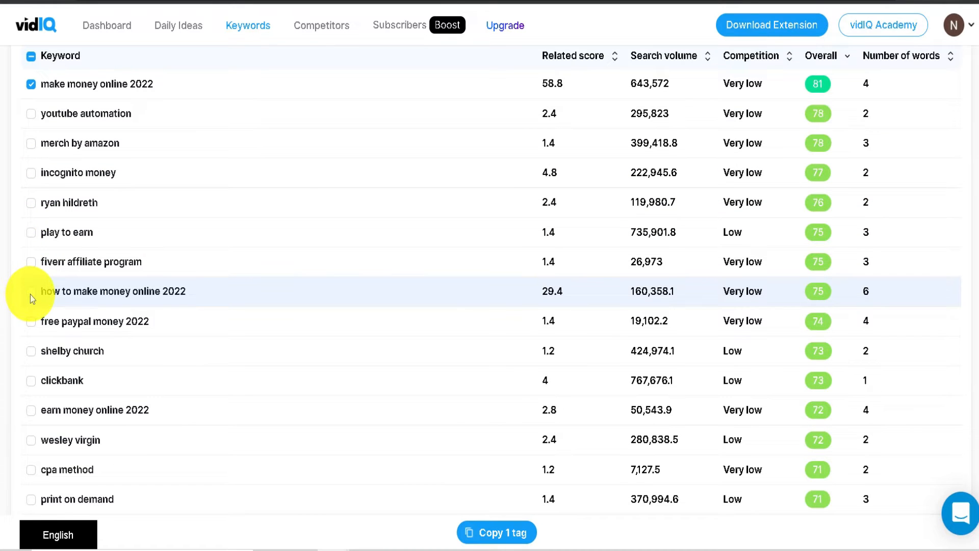
{"action": "left_click", "coordinate": [30, 293]}
{"action": "scroll", "coordinate": [33, 267], "scroll_direction": "down", "scroll_amount": 2}
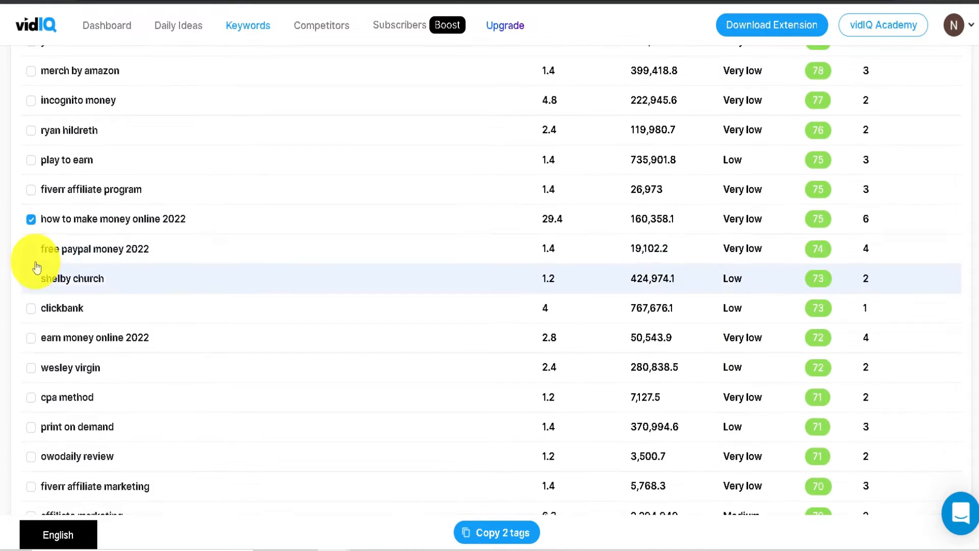
{"action": "left_click", "coordinate": [29, 251]}
Step: Add the related keywords "earn money online 2022" and "make money online in 2022" to the selected tags
{"action": "scroll", "coordinate": [29, 252], "scroll_direction": "down", "scroll_amount": 2}
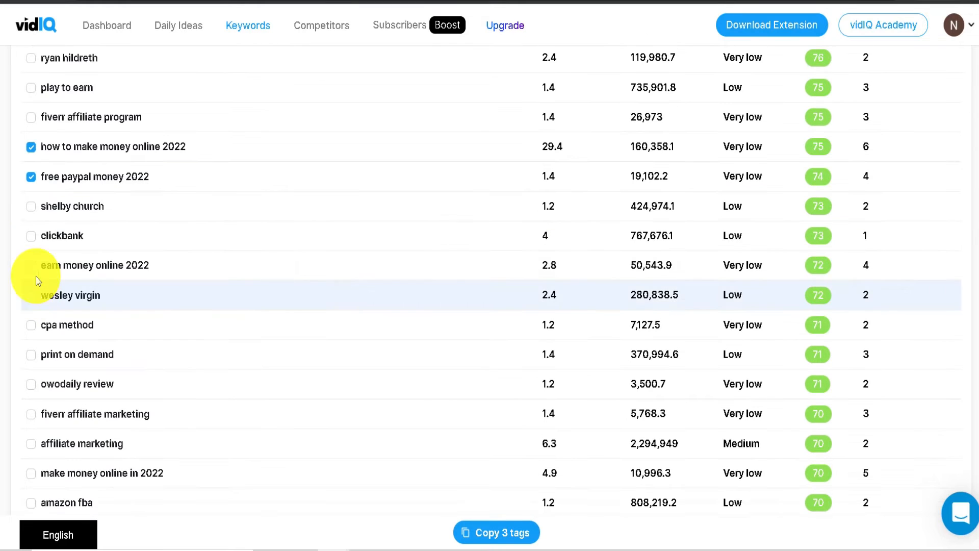
{"action": "left_click", "coordinate": [32, 268]}
{"action": "scroll", "coordinate": [32, 268], "scroll_direction": "down", "scroll_amount": 4}
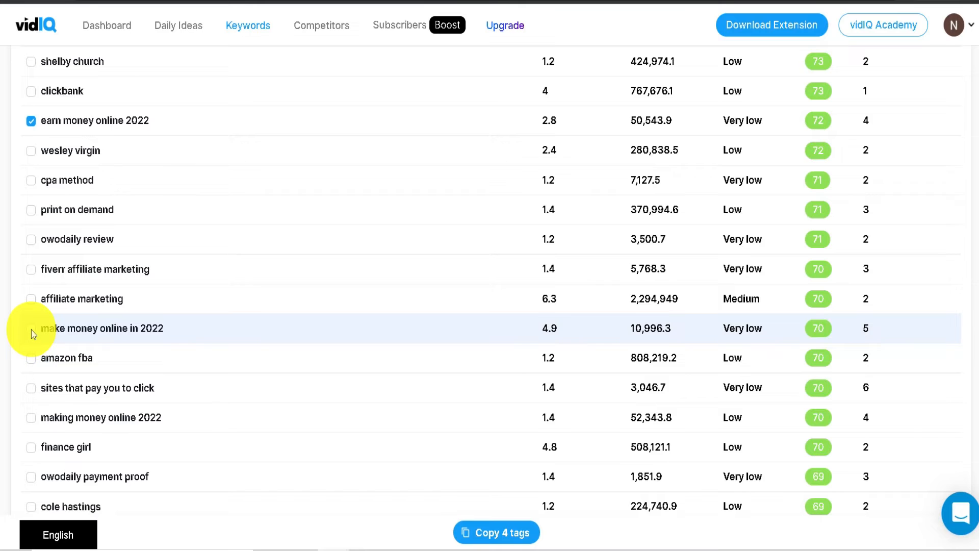
{"action": "left_click", "coordinate": [32, 331]}
{"action": "scroll", "coordinate": [32, 331], "scroll_direction": "down", "scroll_amount": 4}
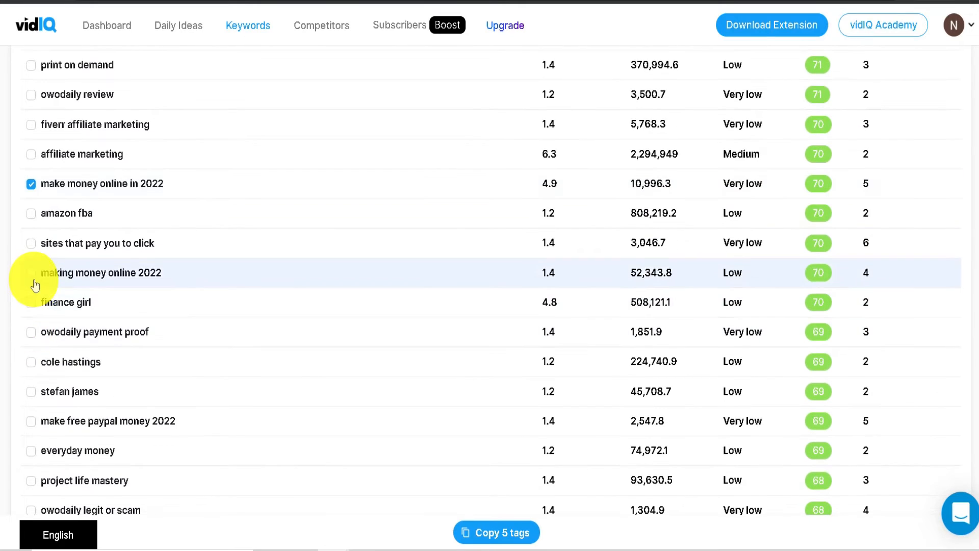
{"action": "scroll", "coordinate": [35, 284], "scroll_direction": "down", "scroll_amount": 2}
Step: Replace the searched keyword with "how to loose weight" and run the search
{"action": "scroll", "coordinate": [35, 262], "scroll_direction": "up", "scroll_amount": 12}
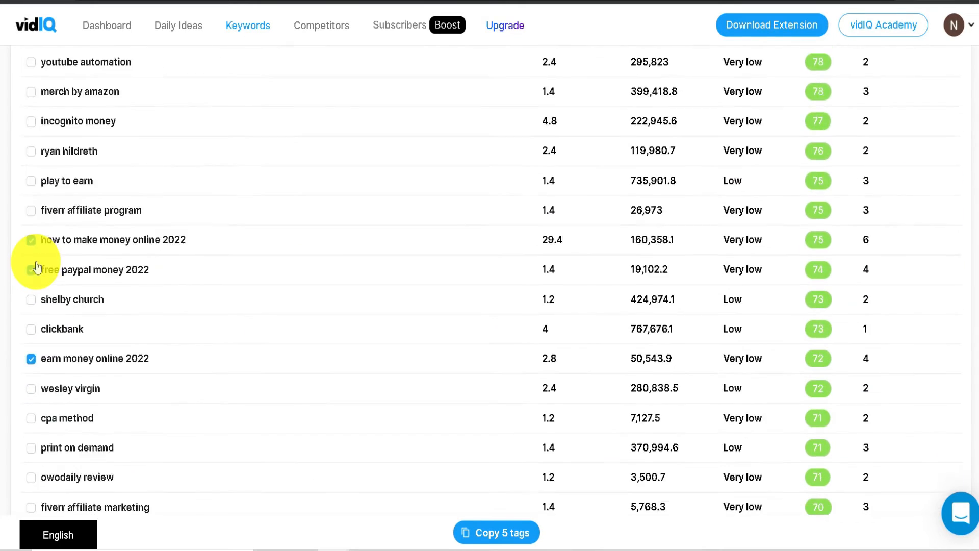
{"action": "scroll", "coordinate": [37, 266], "scroll_direction": "up", "scroll_amount": 7}
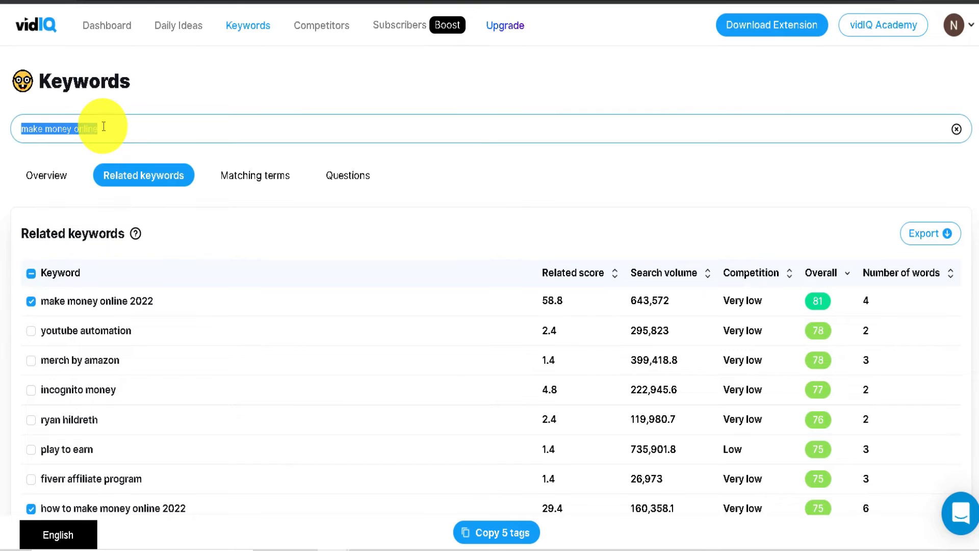
{"action": "key", "text": "BackSpace"}
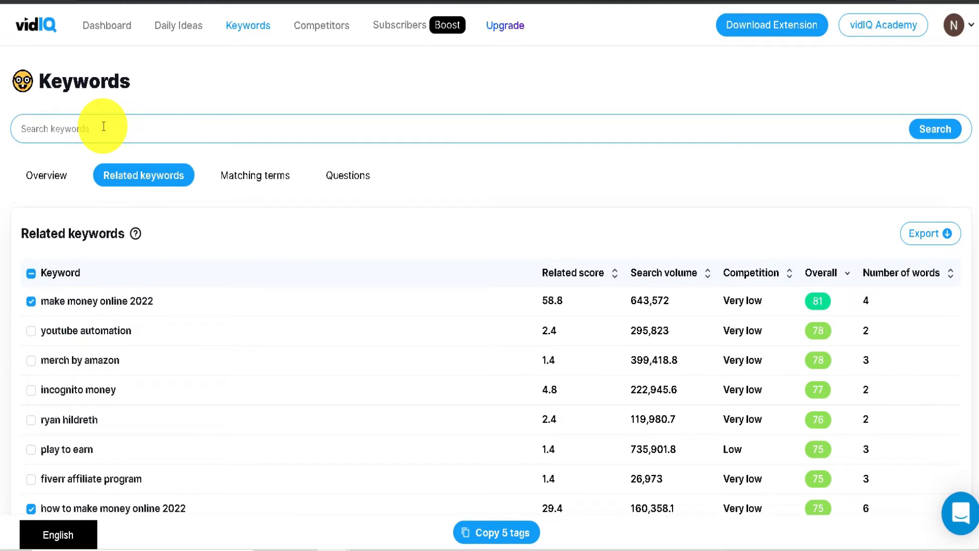
{"action": "type", "text": "how to loose we"}
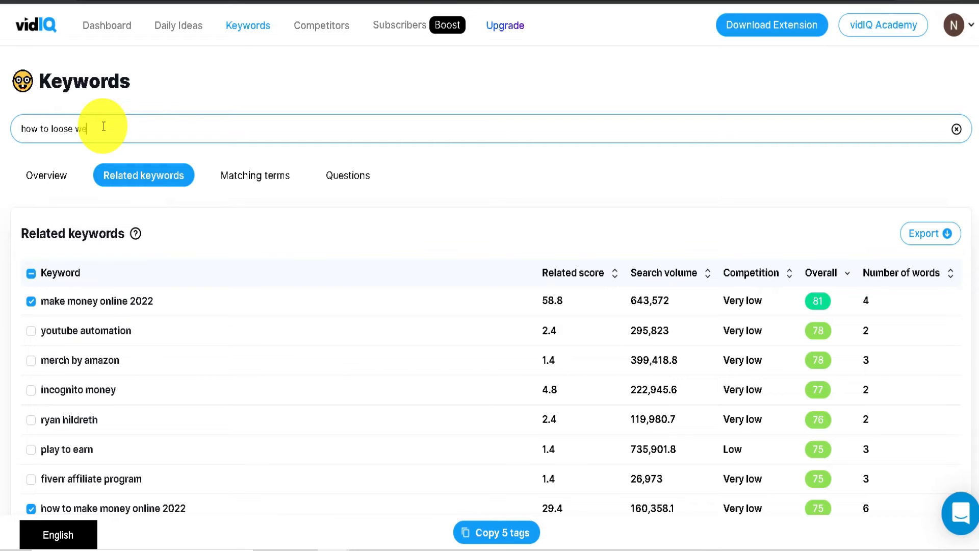
{"action": "type", "text": "ight"}
{"action": "key", "text": "Return"}
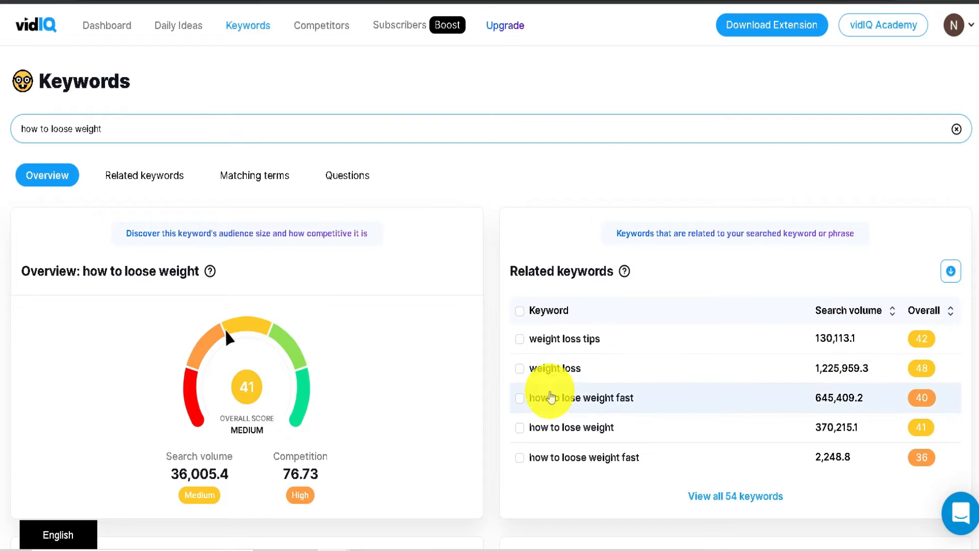
Step: Open the full related keywords list for "how to loose weight" and sort it by Overall score from highest to lowest
{"action": "left_click", "coordinate": [156, 177]}
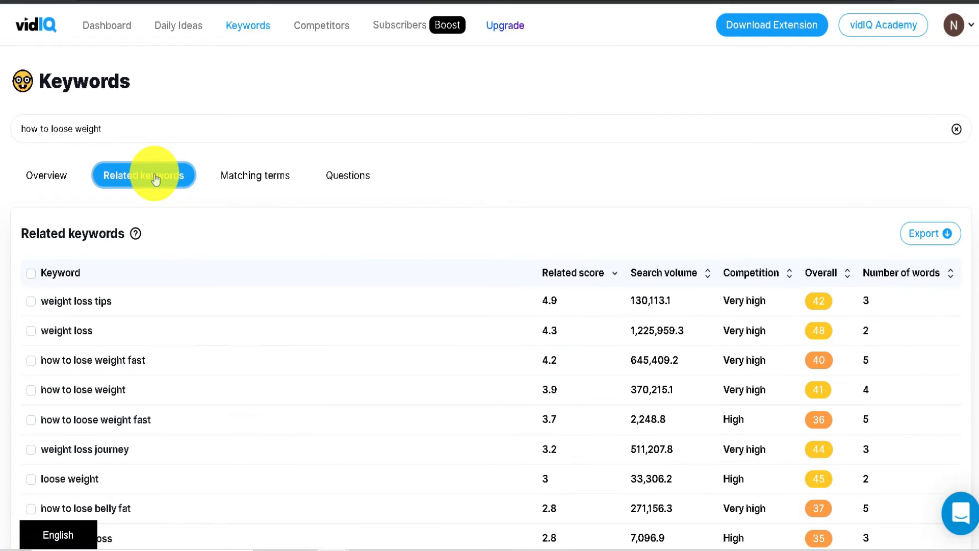
{"action": "scroll", "coordinate": [465, 252], "scroll_direction": "down", "scroll_amount": 2}
{"action": "scroll", "coordinate": [464, 249], "scroll_direction": "down", "scroll_amount": 1}
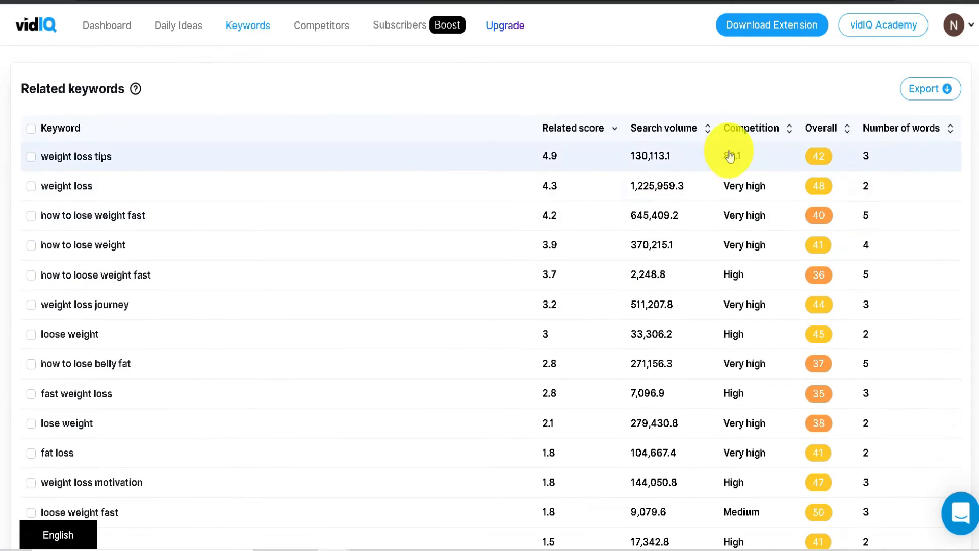
{"action": "left_click", "coordinate": [819, 131]}
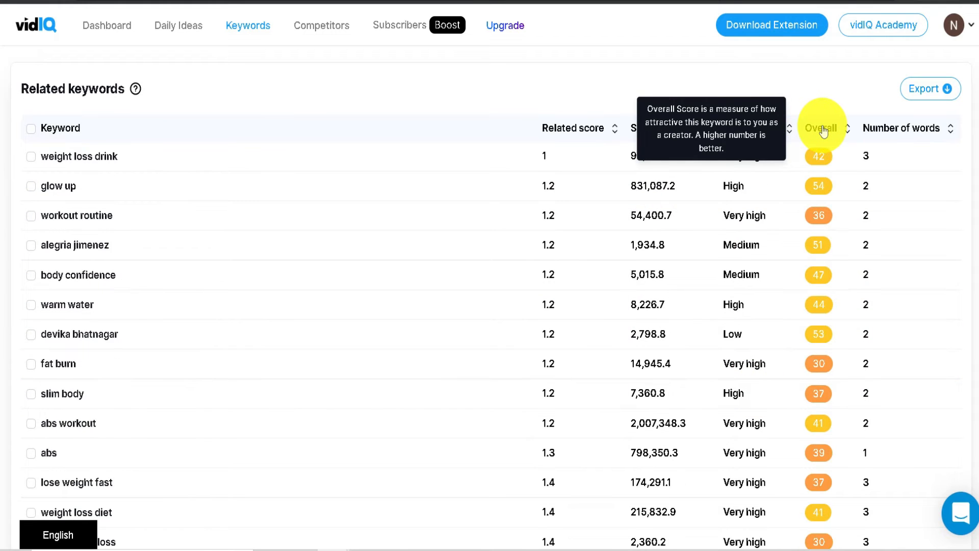
{"action": "left_click", "coordinate": [824, 132]}
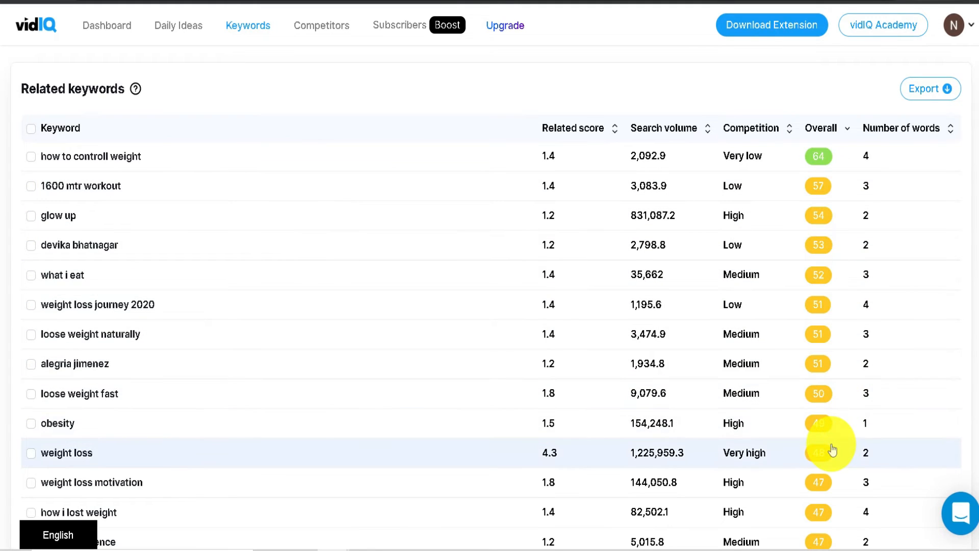
Step: Search for the keyword "vidiq" and sort its related keywords by Overall score from highest to lowest
{"action": "scroll", "coordinate": [821, 438], "scroll_direction": "up", "scroll_amount": 3}
{"action": "left_click", "coordinate": [198, 127]}
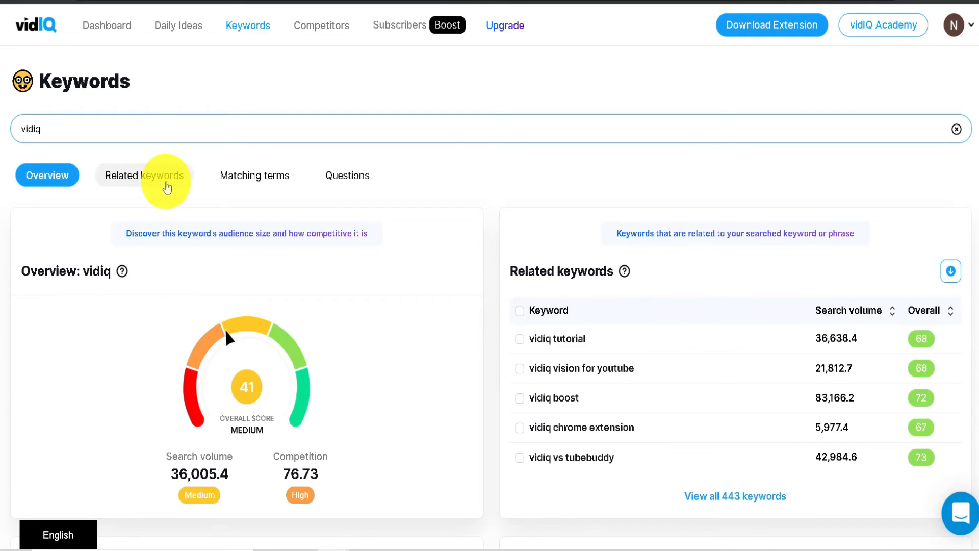
{"action": "left_click", "coordinate": [163, 184]}
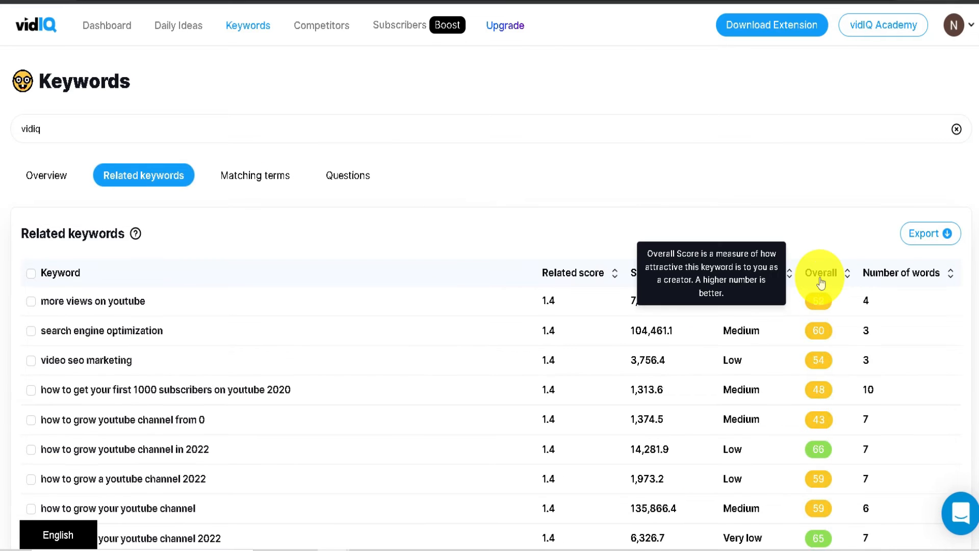
{"action": "left_click", "coordinate": [820, 276]}
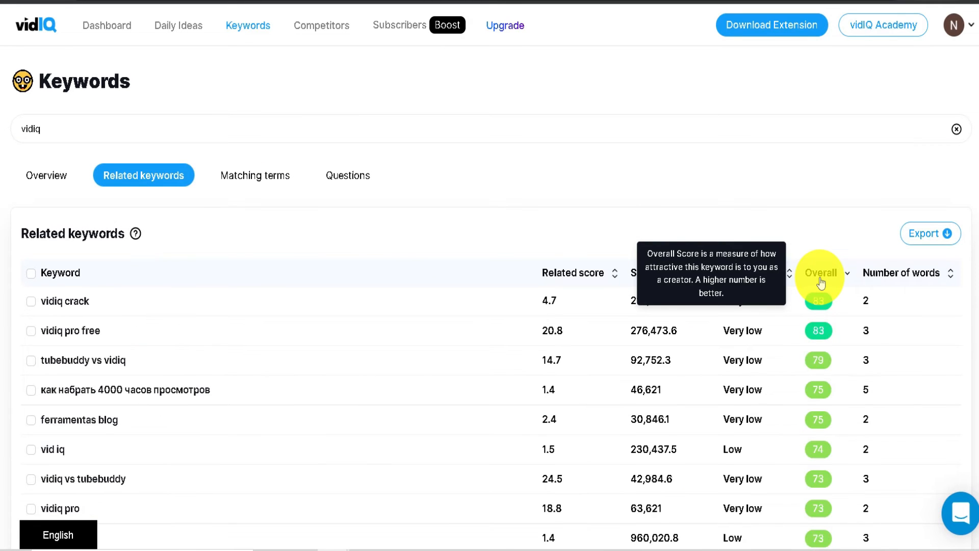
Step: Review the search volumes, competition levels and overall scores of the related keywords for "vidiq"
{"action": "scroll", "coordinate": [586, 246], "scroll_direction": "down", "scroll_amount": 3}
{"action": "scroll", "coordinate": [765, 236], "scroll_direction": "up", "scroll_amount": 1}
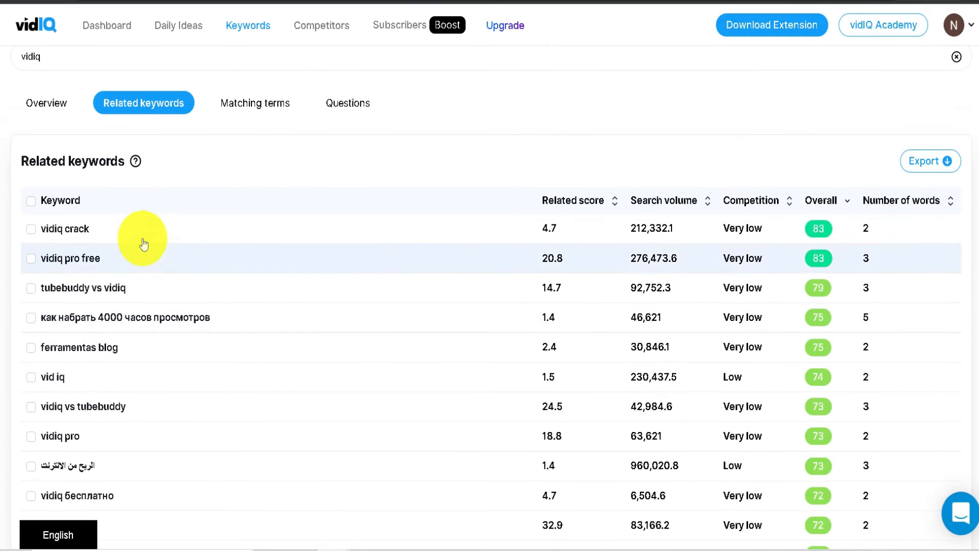
{"action": "scroll", "coordinate": [612, 270], "scroll_direction": "down", "scroll_amount": 1}
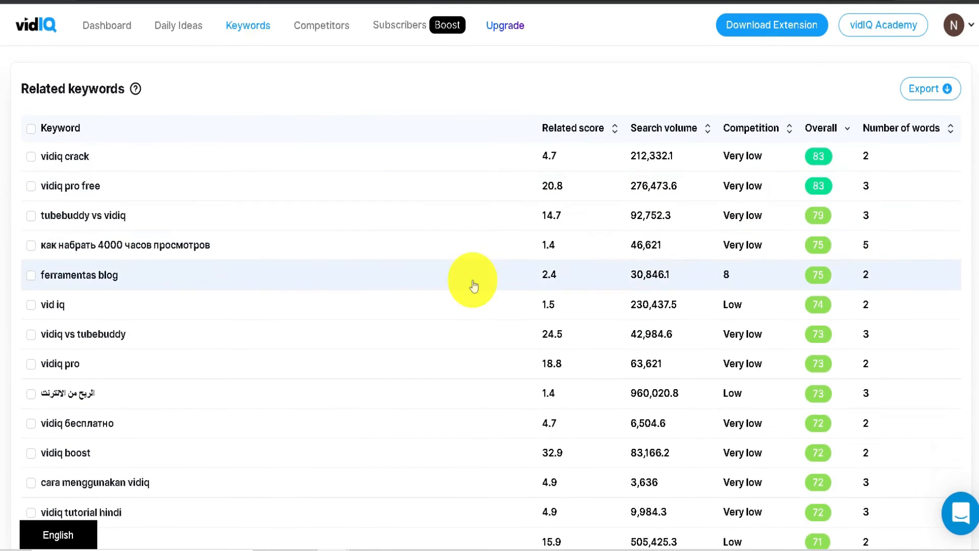
{"action": "scroll", "coordinate": [164, 344], "scroll_direction": "down", "scroll_amount": 2}
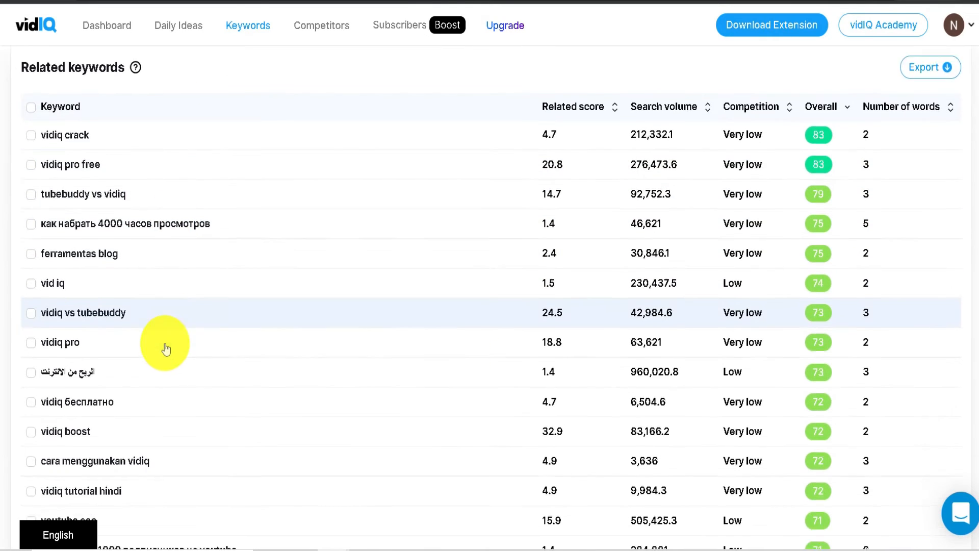
{"action": "scroll", "coordinate": [171, 329], "scroll_direction": "down", "scroll_amount": 3}
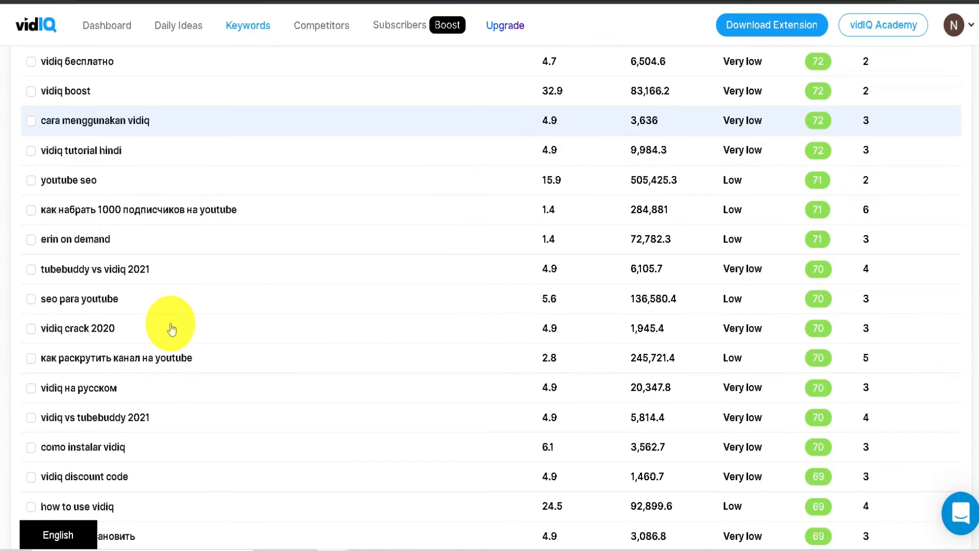
Step: Open the matching terms for "vidiq" and look through their search volume, competition and overall scores
{"action": "scroll", "coordinate": [819, 371], "scroll_direction": "up", "scroll_amount": 7}
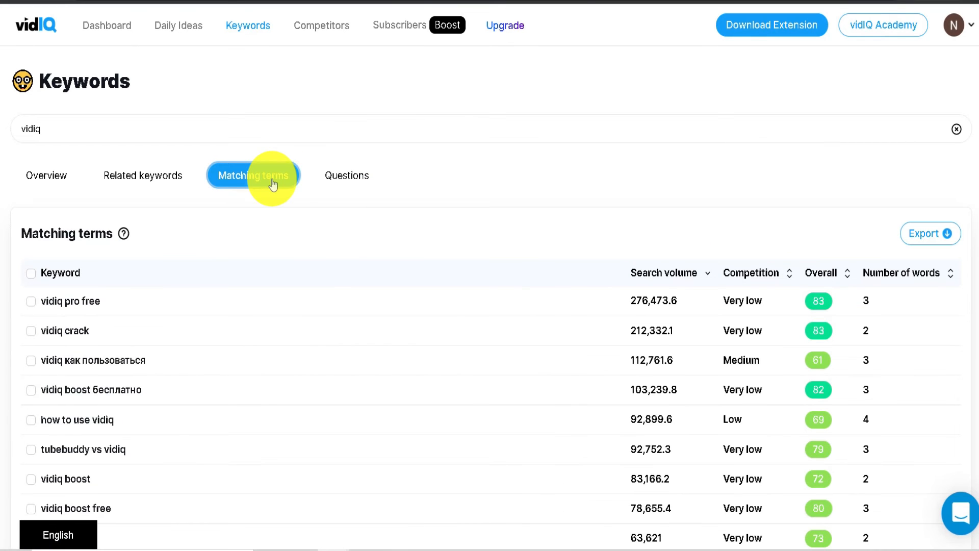
{"action": "scroll", "coordinate": [204, 301], "scroll_direction": "down", "scroll_amount": 2}
{"action": "scroll", "coordinate": [286, 230], "scroll_direction": "up", "scroll_amount": 2}
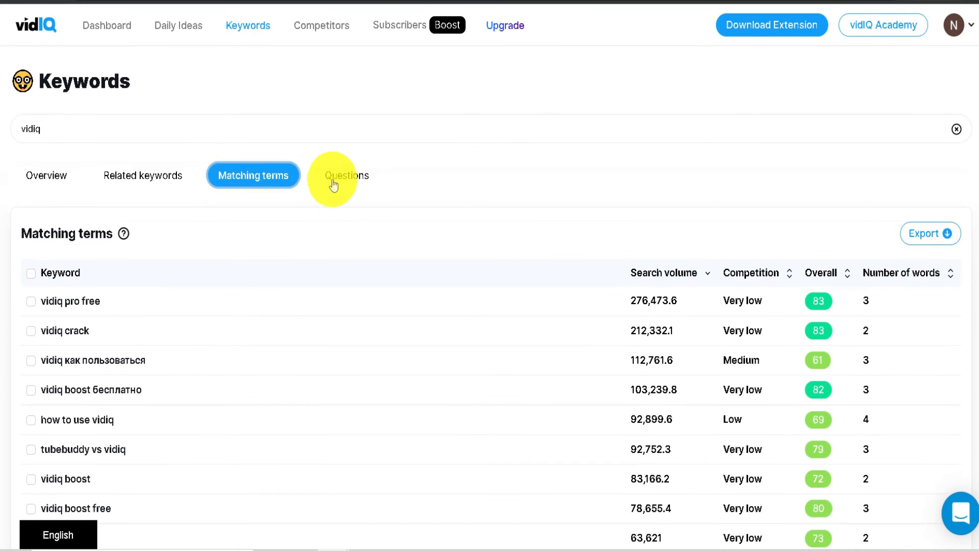
Step: Open the question keywords for "vidiq" and review their competition and overall scores
{"action": "left_click", "coordinate": [335, 178]}
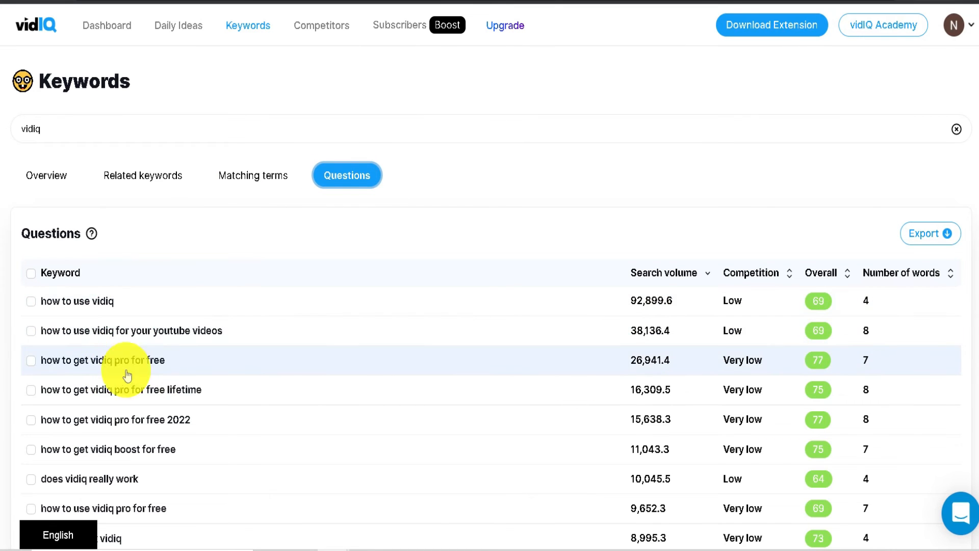
{"action": "scroll", "coordinate": [741, 367], "scroll_direction": "down", "scroll_amount": 1}
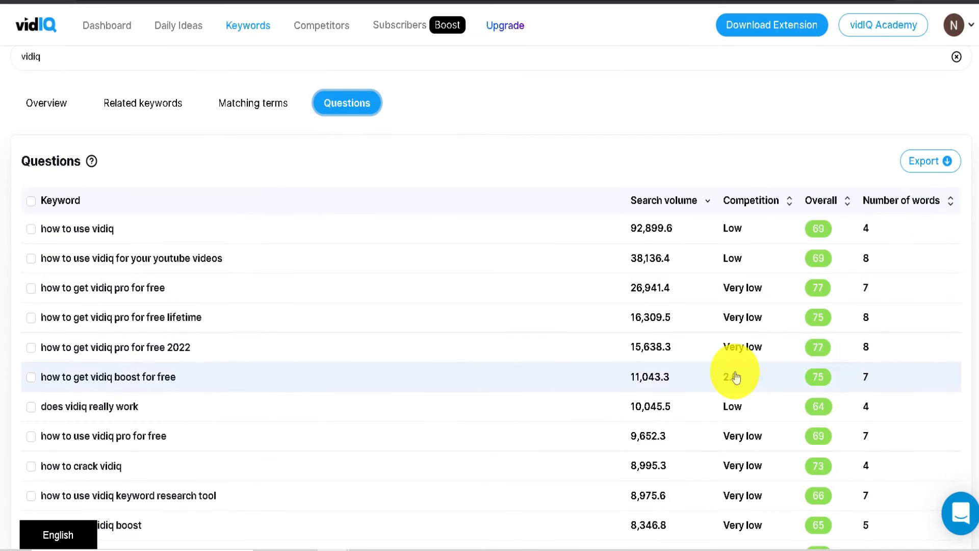
{"action": "scroll", "coordinate": [732, 406], "scroll_direction": "down", "scroll_amount": 2}
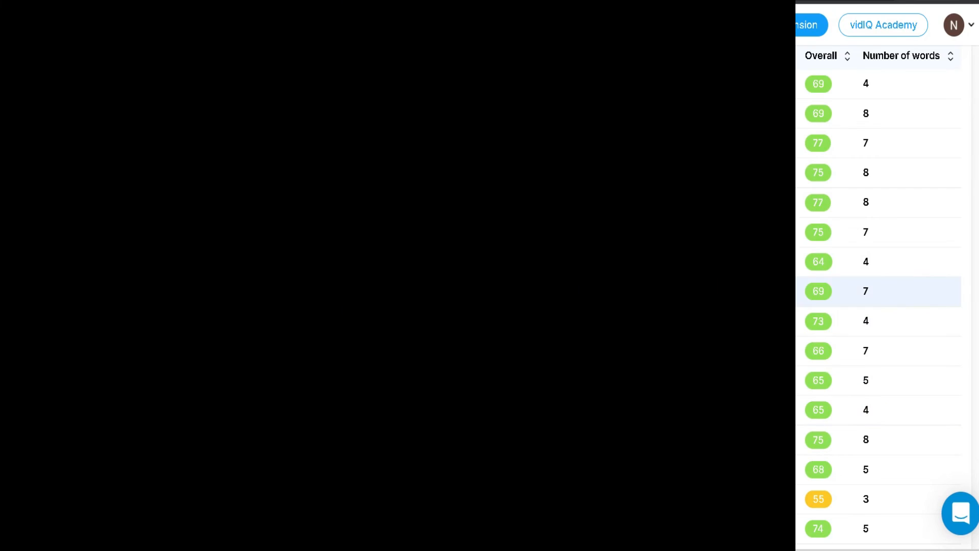